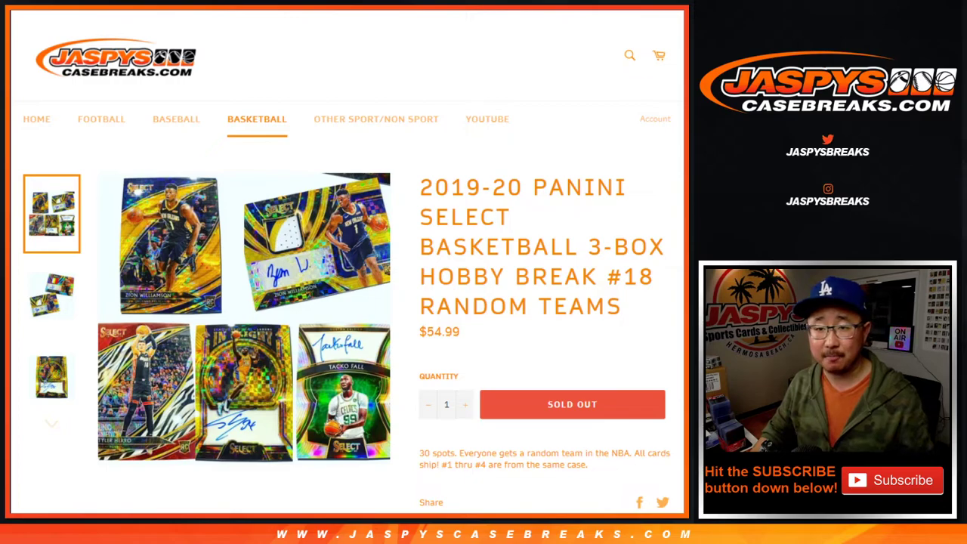
Review the participant names entered in the List Randomizer, from the first entry to the last
scroll(208, 371, "up", 15)
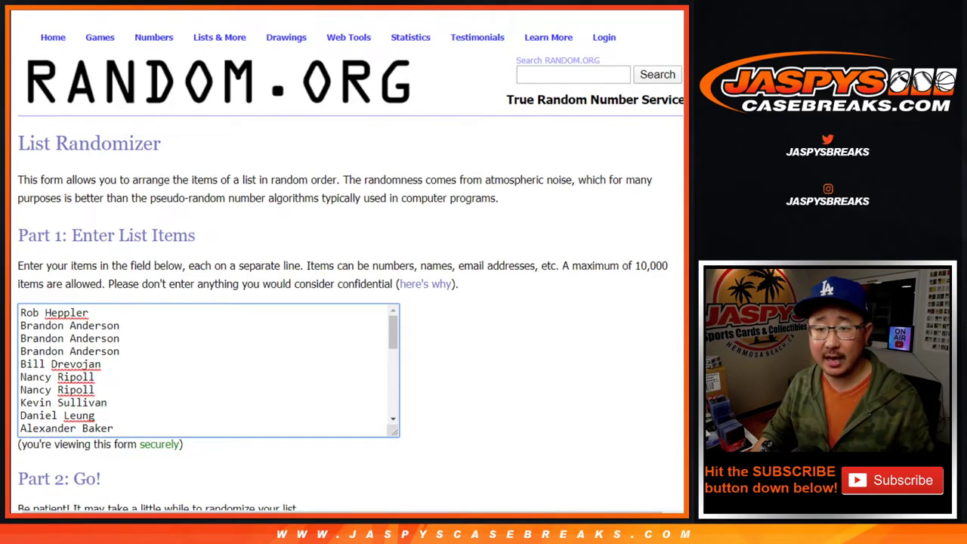
key("ctrl+a")
key("ctrl+v")
scroll(208, 370, "up", 5)
key("ctrl+shift+Tab")
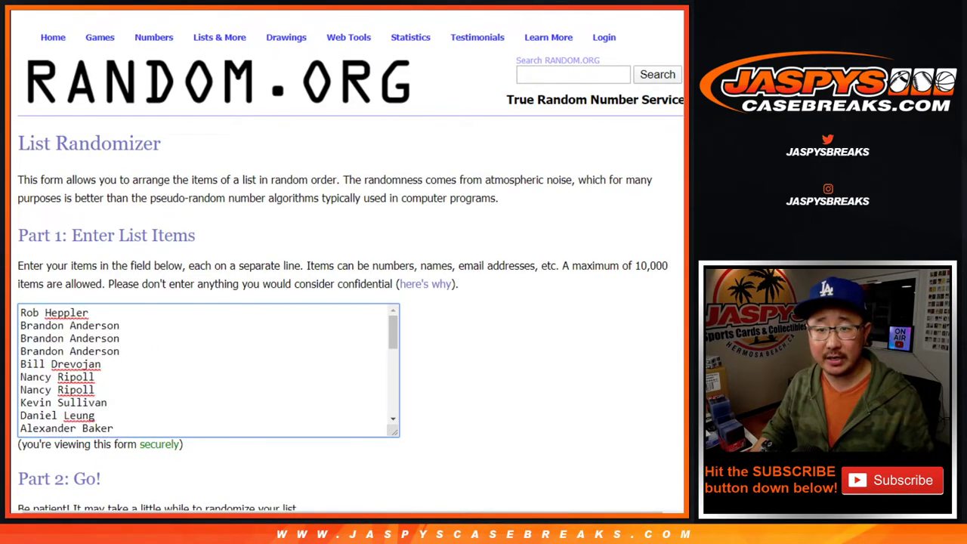
scroll(208, 370, "down", 5)
scroll(208, 370, "up", 5)
scroll(208, 370, "down", 5)
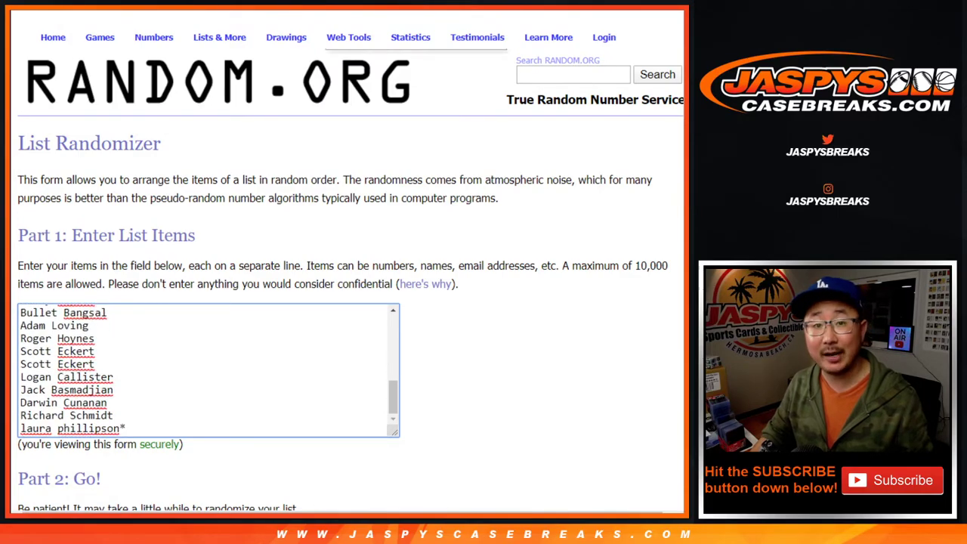
Roll two dice in the Dice Roller
key("ctrl+shift+Tab")
left_click(47, 257)
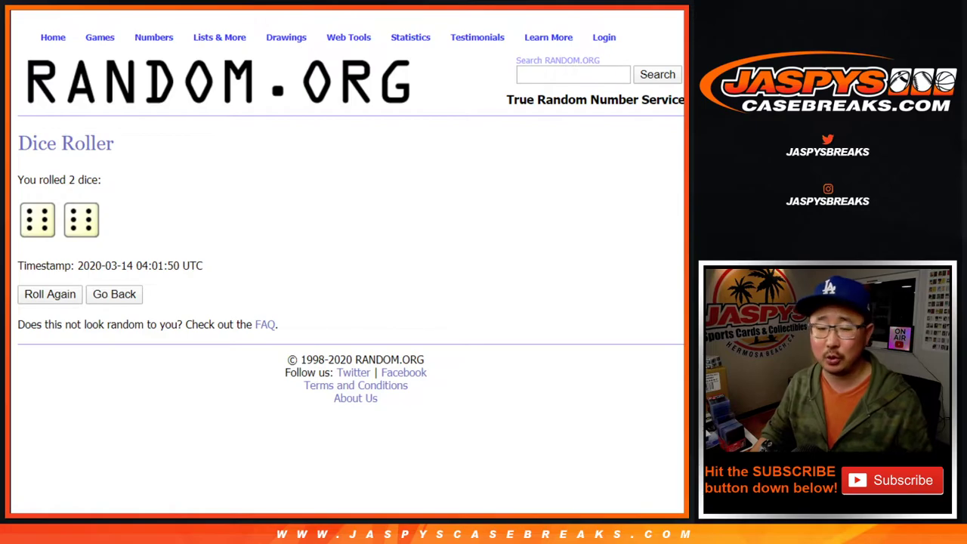
Randomize the list of participant names 12 times in the List Randomizer
key("ctrl+shift+Tab")
scroll(351, 262, "down", 2)
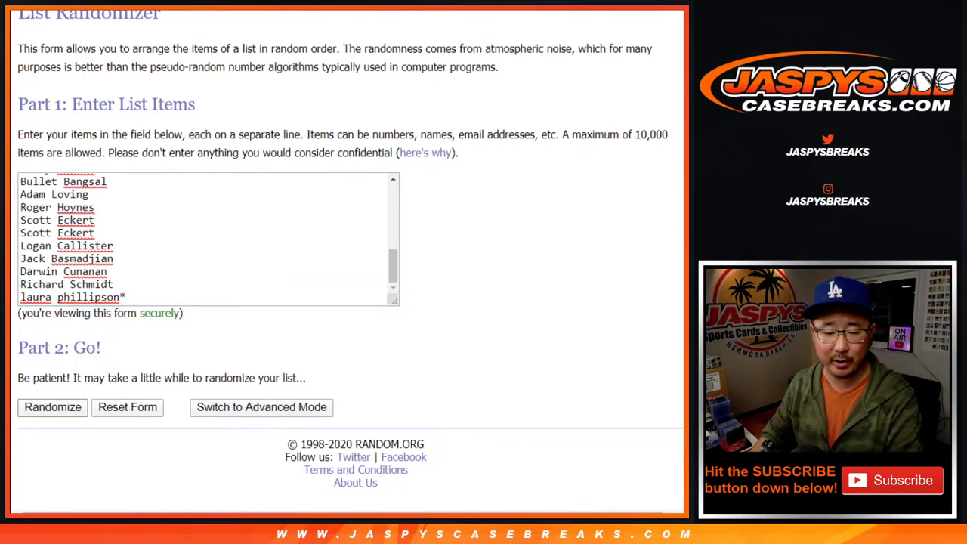
left_click(42, 407)
scroll(43, 407, "down", 4)
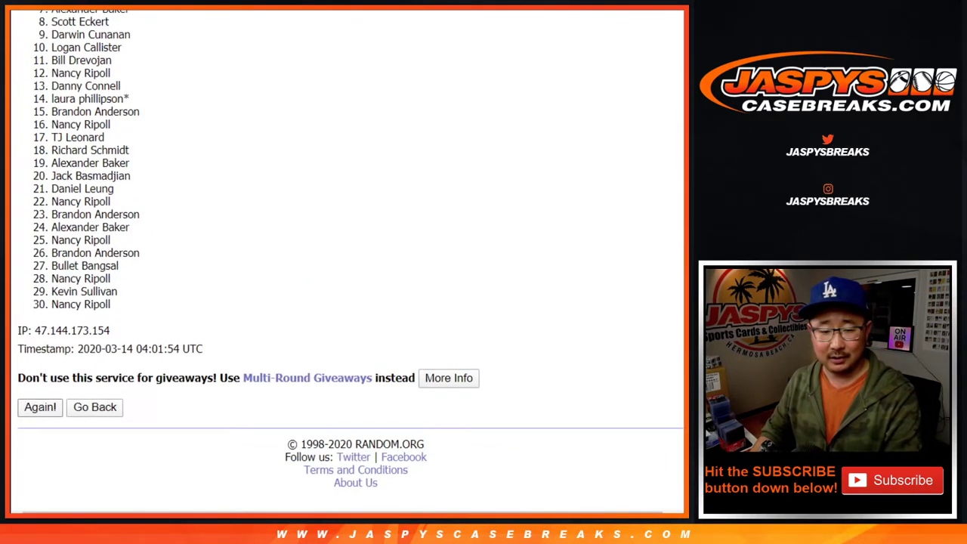
left_click(40, 407)
key("Return")
scroll(351, 256, "down", 10)
key("Return")
scroll(351, 257, "down", 4)
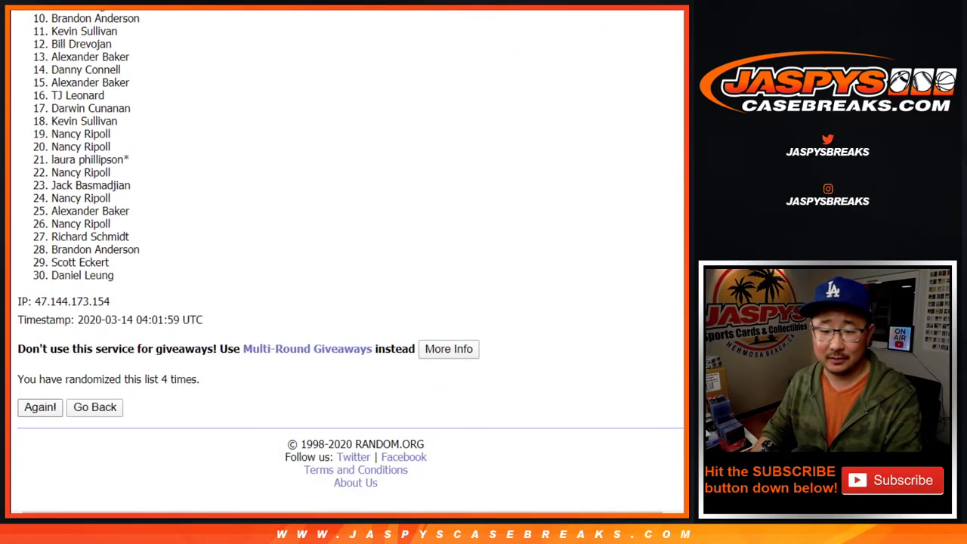
key("Return")
scroll(351, 257, "down", 10)
key("Return")
scroll(351, 257, "down", 10)
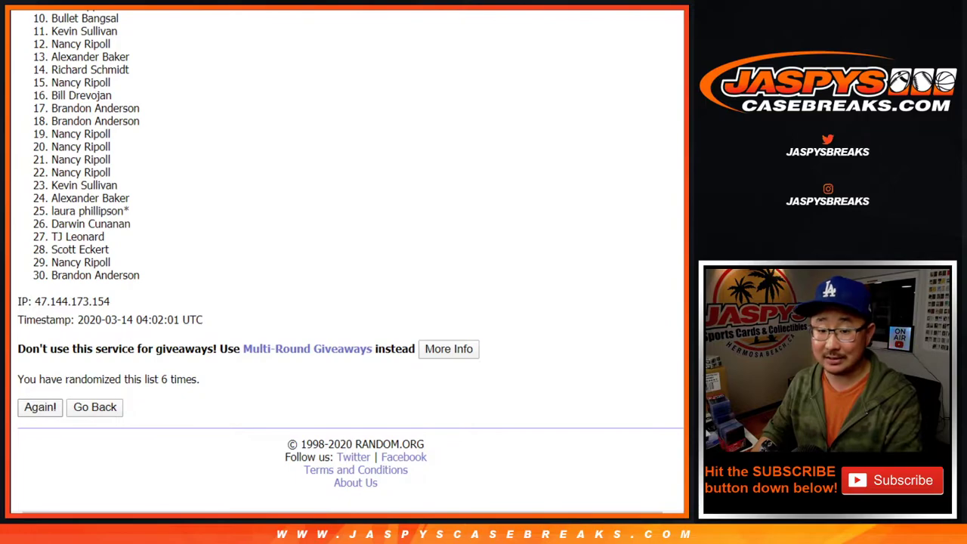
key("Return")
scroll(351, 257, "down", 10)
key("Return")
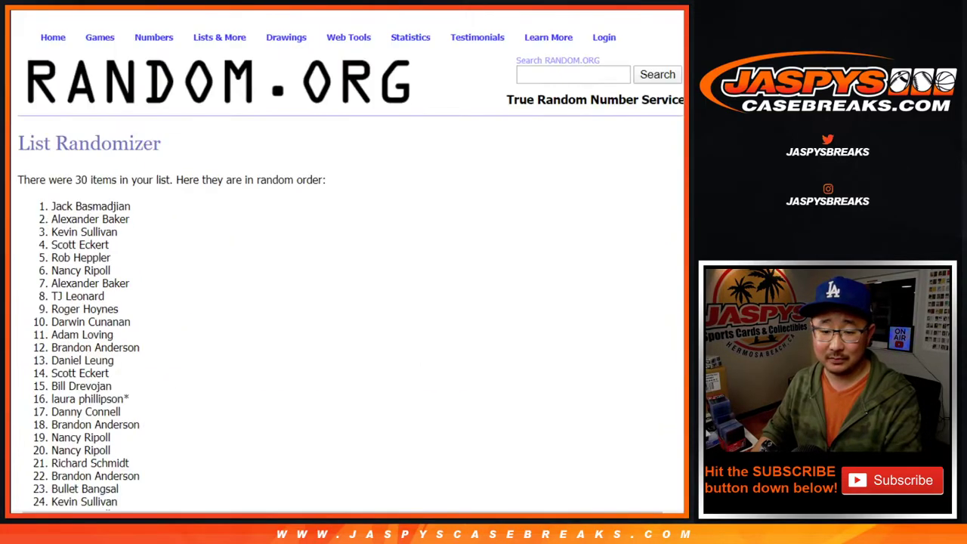
scroll(351, 257, "down", 10)
key("Return")
scroll(350, 257, "down", 10)
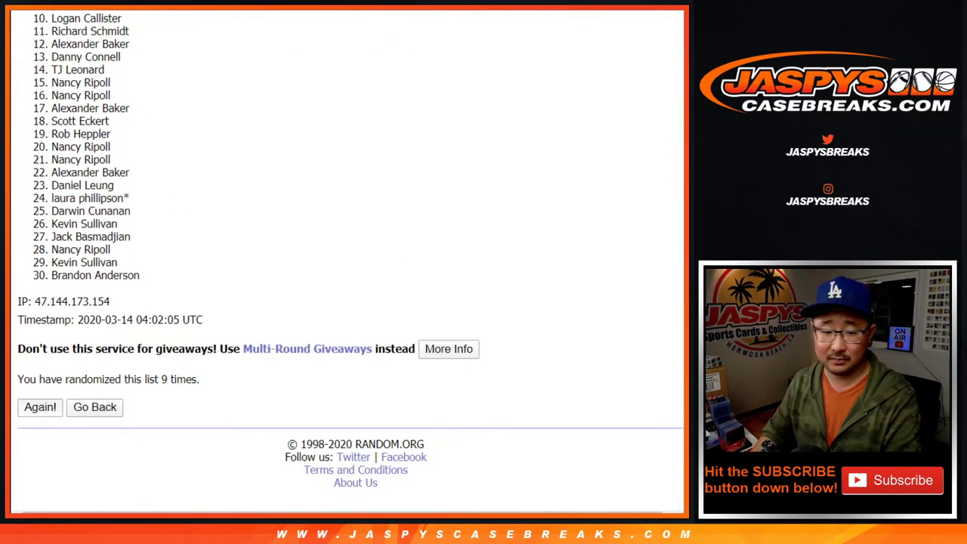
key("Return")
scroll(350, 257, "down", 10)
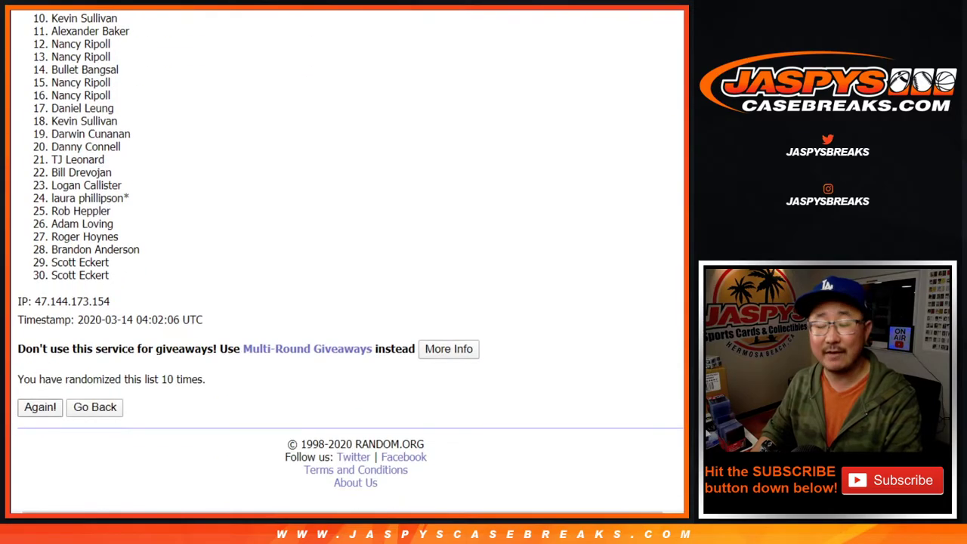
key("Return")
scroll(351, 257, "down", 10)
key("Return")
scroll(350, 257, "down", 10)
Copy all 30 randomized participant names into column A of the break's spreadsheet, starting at A1
scroll(350, 257, "up", 10)
left_click_drag(50, 206, 119, 275)
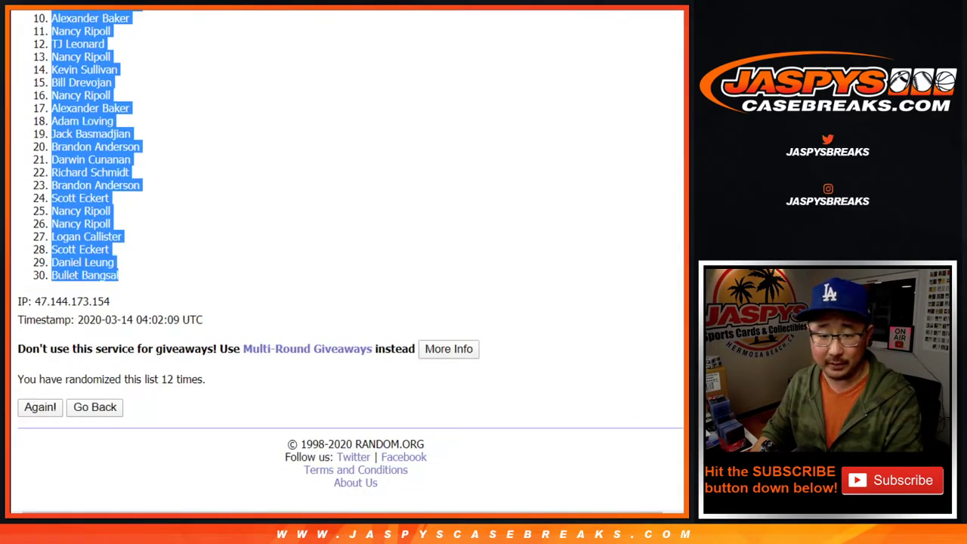
key("ctrl+c")
key("ctrl+Tab")
right_click(85, 119)
left_click(128, 105)
Randomize the list of NBA teams 12 times in the other List Randomizer page
key("ctrl+Tab")
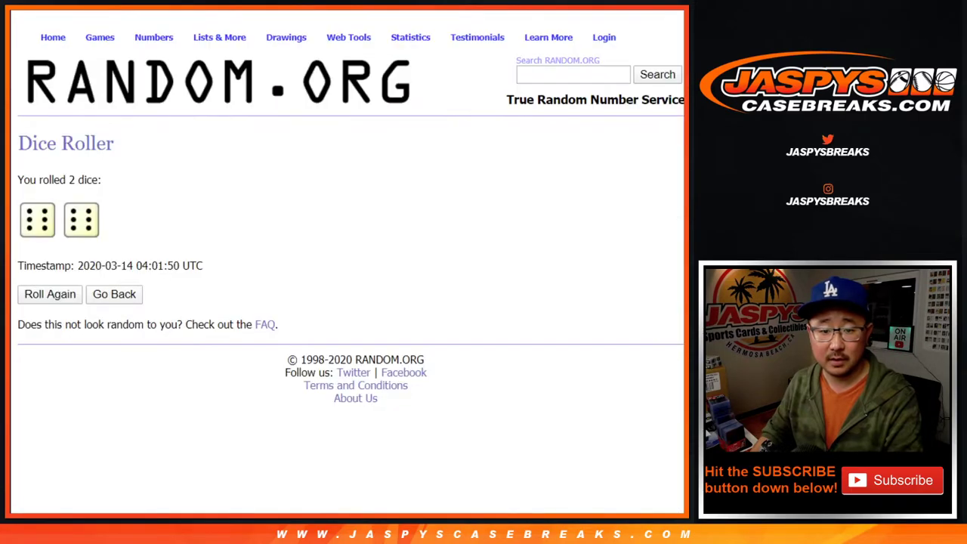
key("ctrl+Tab")
key("ctrl+Tab")
scroll(351, 257, "down", 3)
left_click(52, 407)
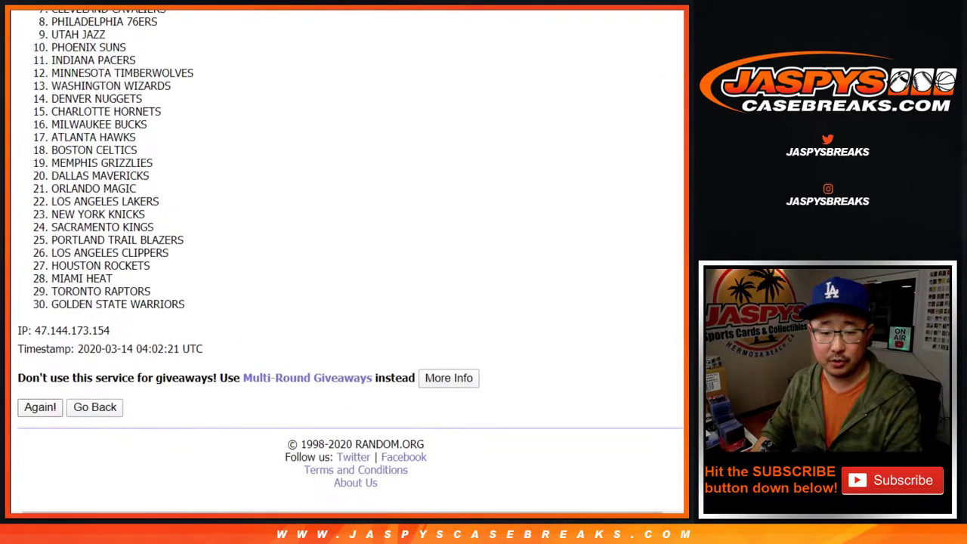
left_click(52, 407)
left_click(40, 407)
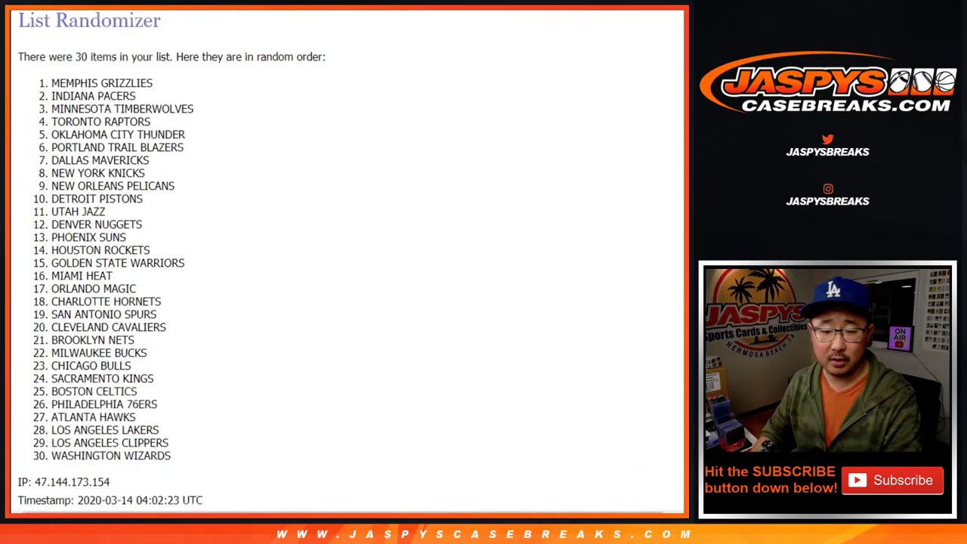
left_click(40, 407)
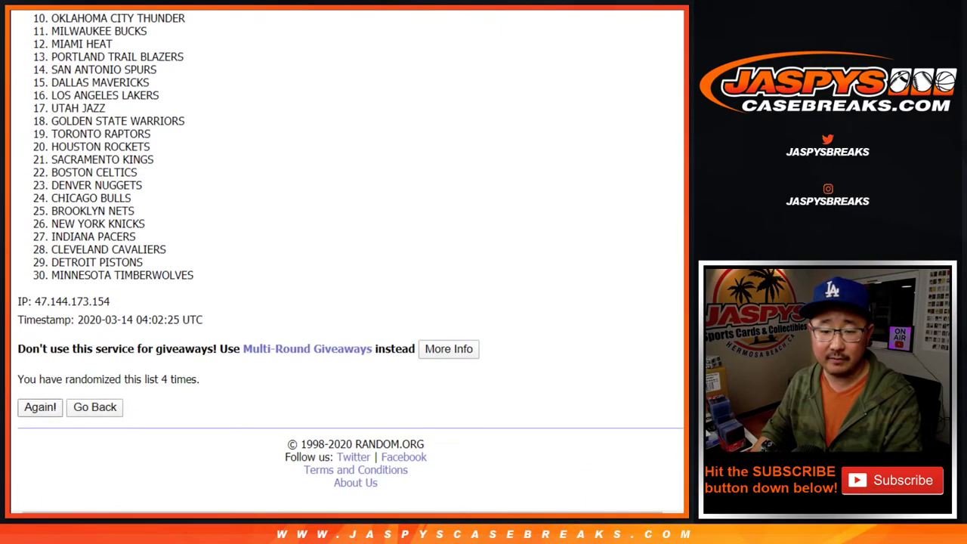
left_click(40, 406)
left_click(40, 407)
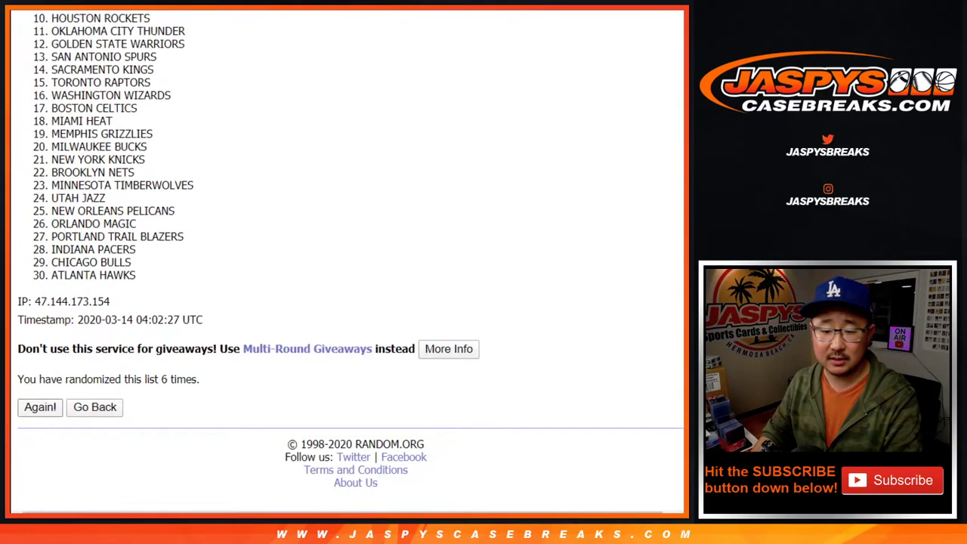
left_click(40, 406)
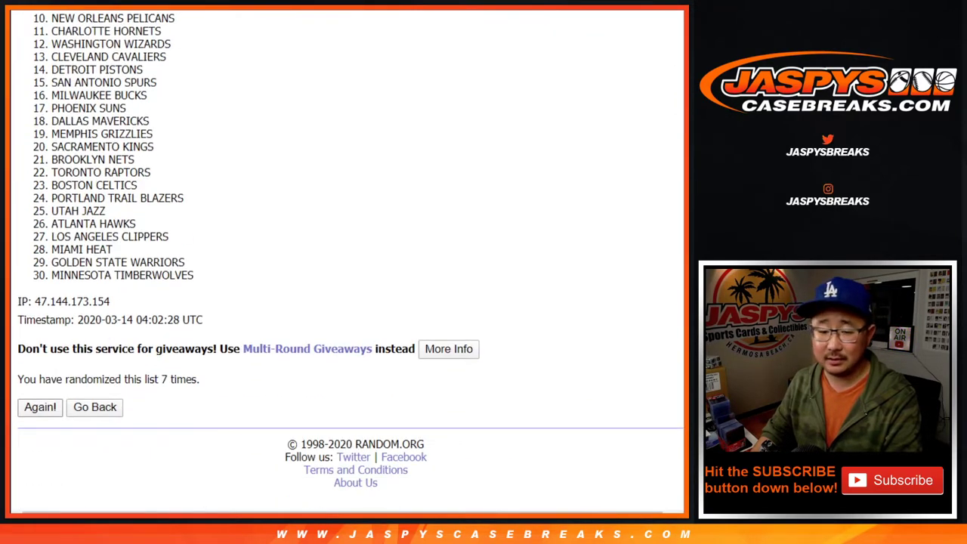
left_click(40, 406)
left_click(40, 406)
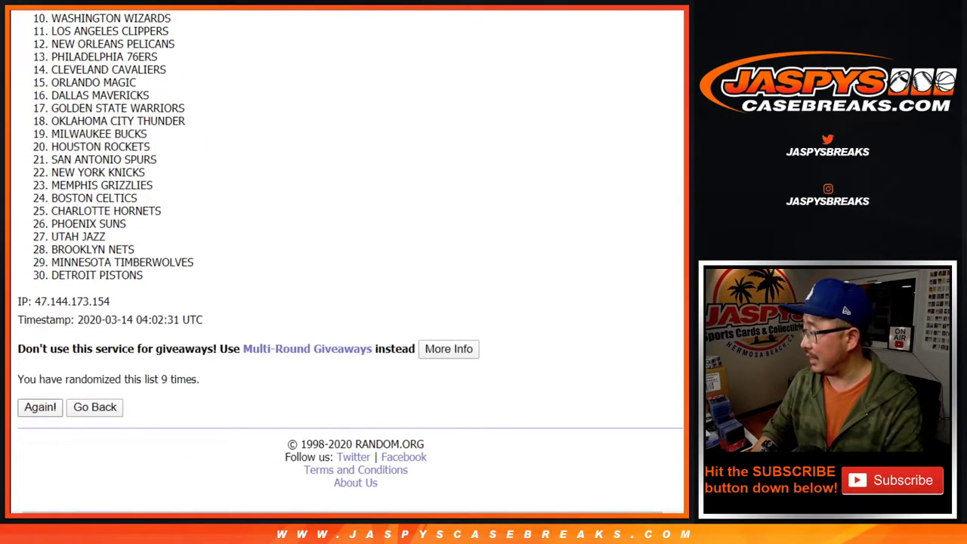
left_click(40, 406)
left_click(40, 406)
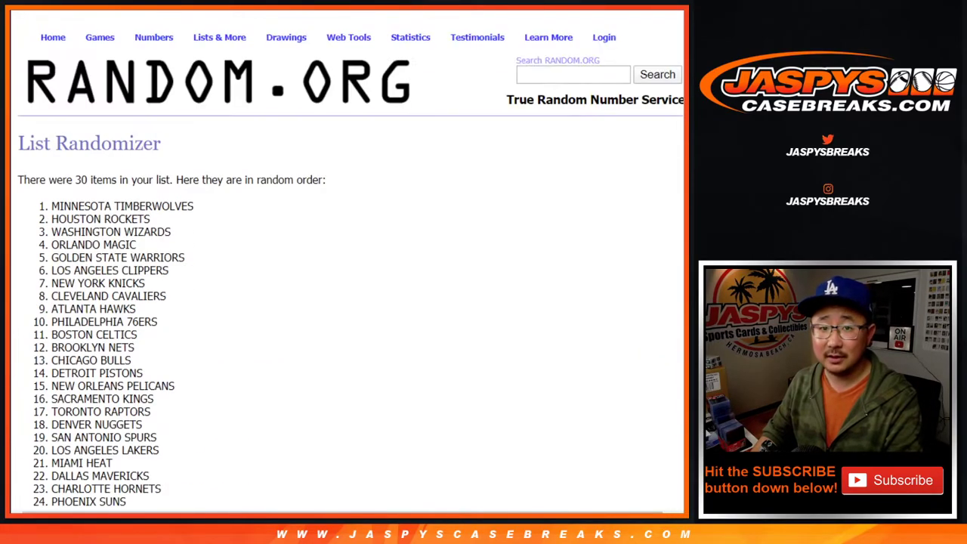
left_click(40, 406)
scroll(348, 303, "down", 4)
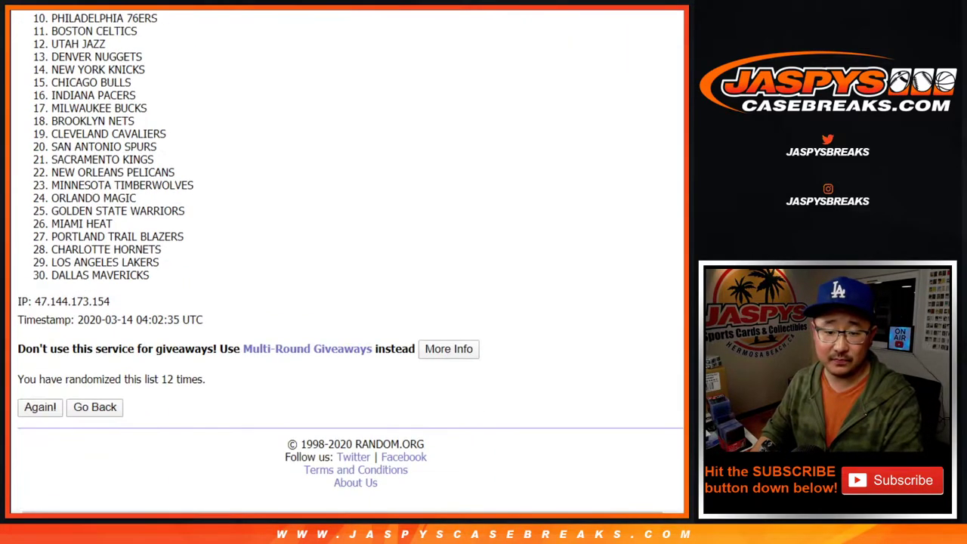
Copy all 30 randomized NBA teams into column B of the spreadsheet, starting at B1 beside the names
scroll(348, 302, "up", 4)
left_click_drag(51, 205, 249, 484)
left_click_drag(408, 469, 150, 276)
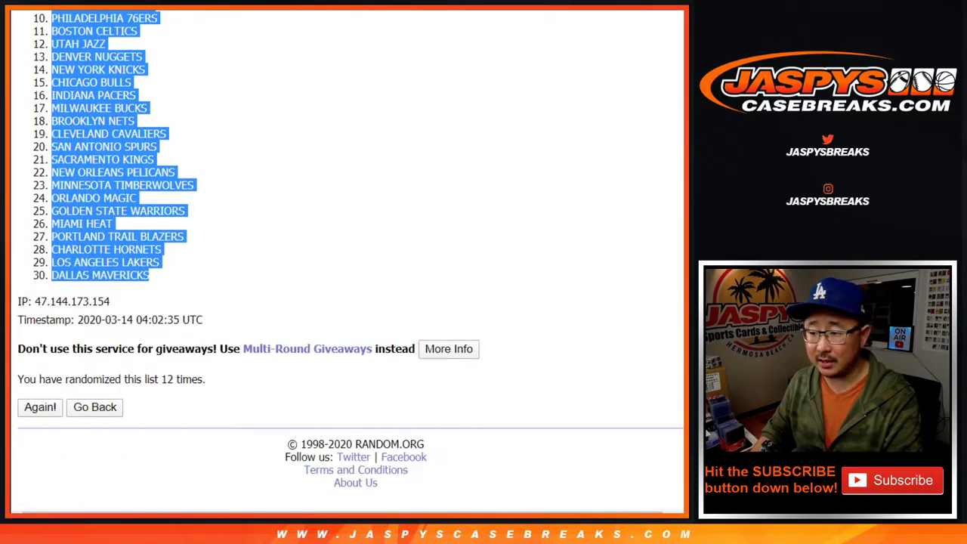
key("ctrl+Tab")
right_click(151, 119)
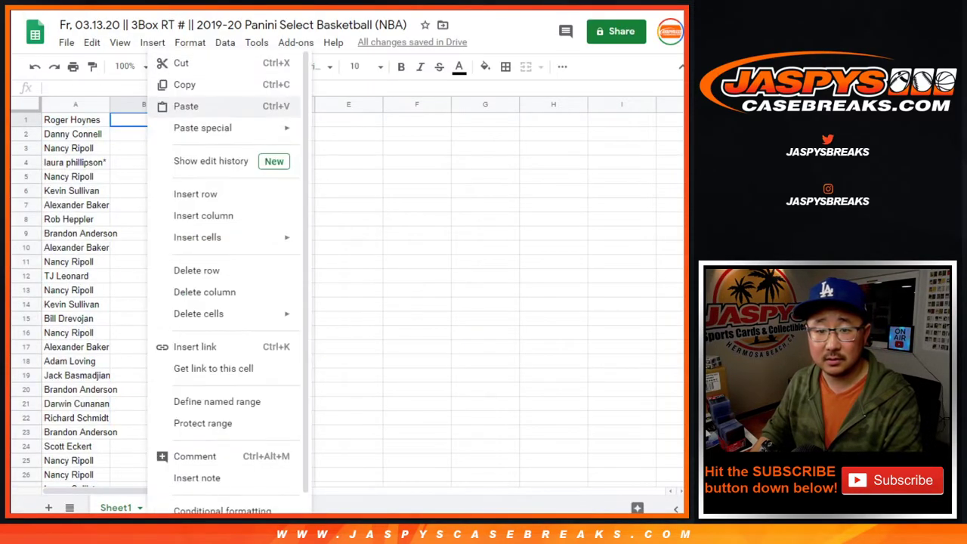
left_click(185, 103)
Set the font of the whole sheet to Nunito at size 12
key("ctrl+a")
left_click(300, 66)
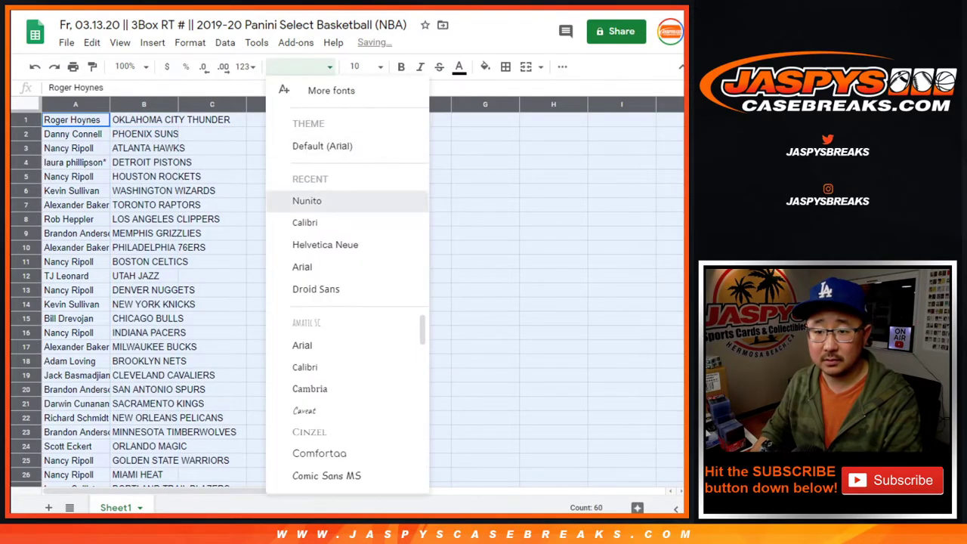
left_click(307, 200)
left_click(361, 66)
left_click(359, 220)
Set the sheet zoom to 125% and fit the column widths to the names and teams
left_click(133, 67)
left_click(129, 176)
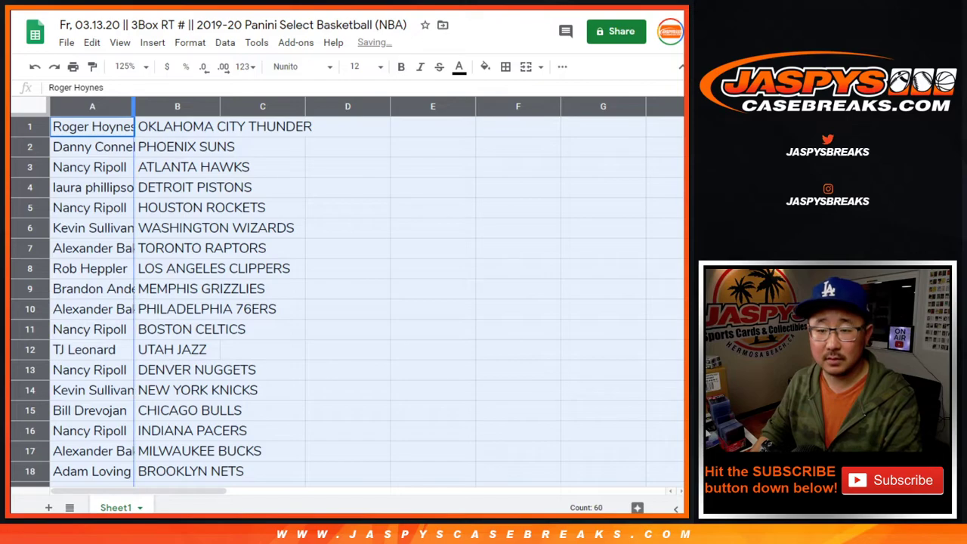
double_click(134, 106)
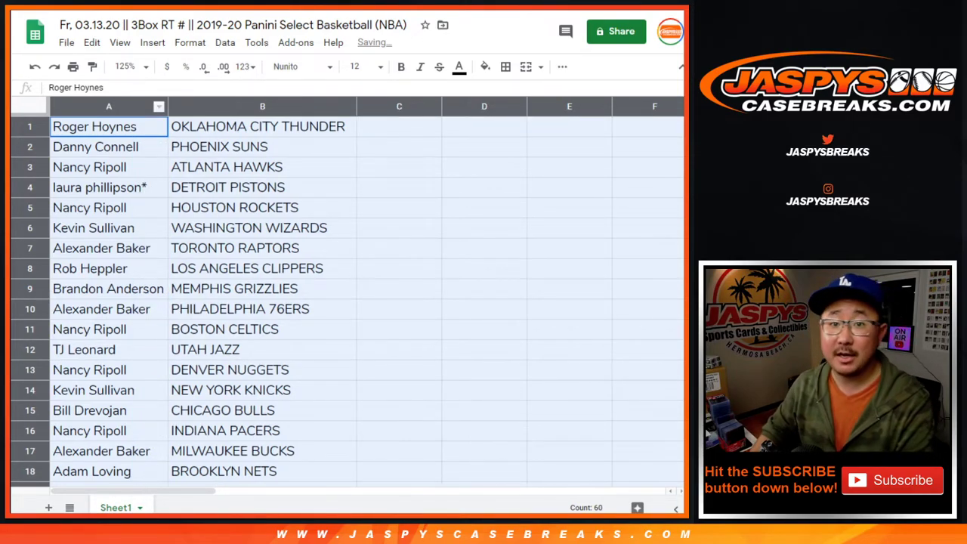
Review each name and team pairing row by row, from row 2 down to row 30
left_click(31, 148)
left_click(30, 167)
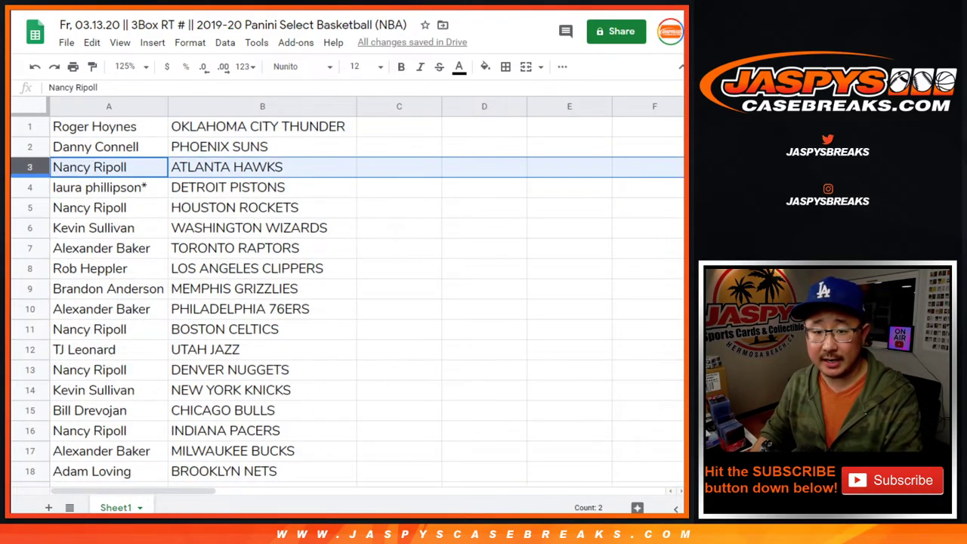
left_click(30, 187)
left_click(30, 207)
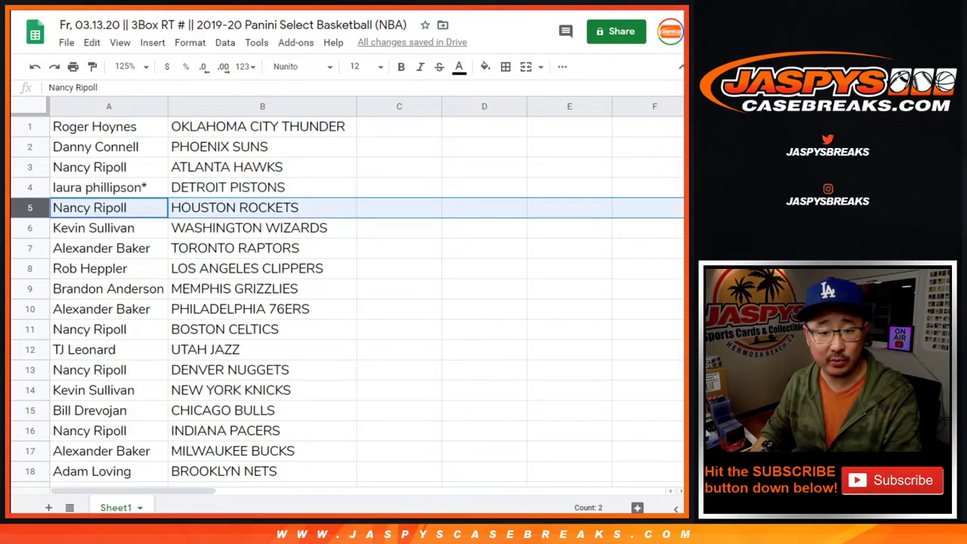
left_click(30, 228)
left_click(30, 249)
left_click(31, 269)
left_click(30, 290)
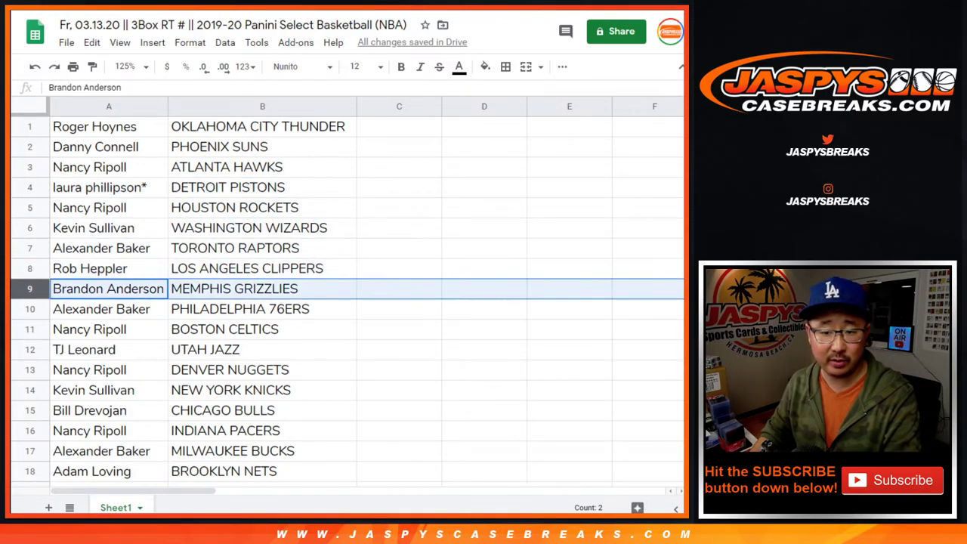
scroll(30, 289, "down", 2)
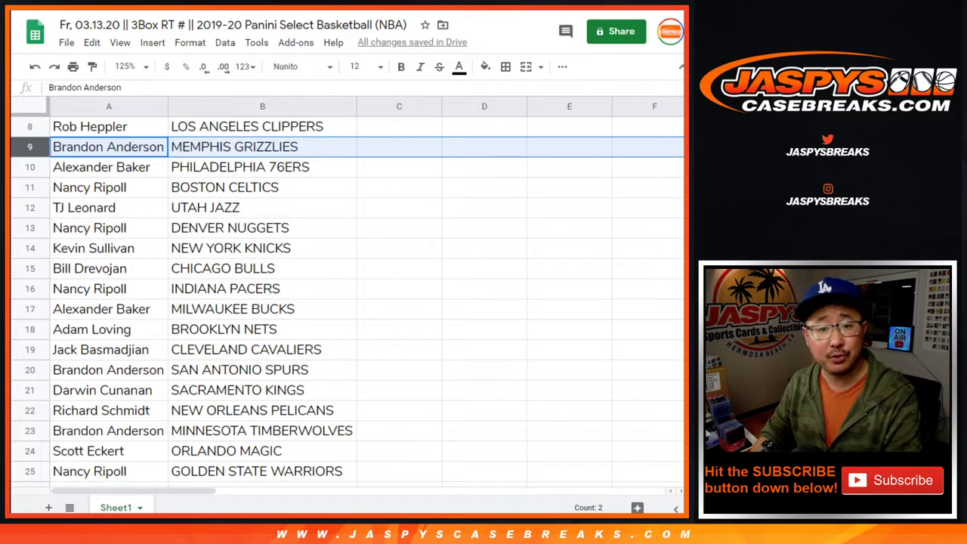
left_click(30, 168)
left_click(31, 187)
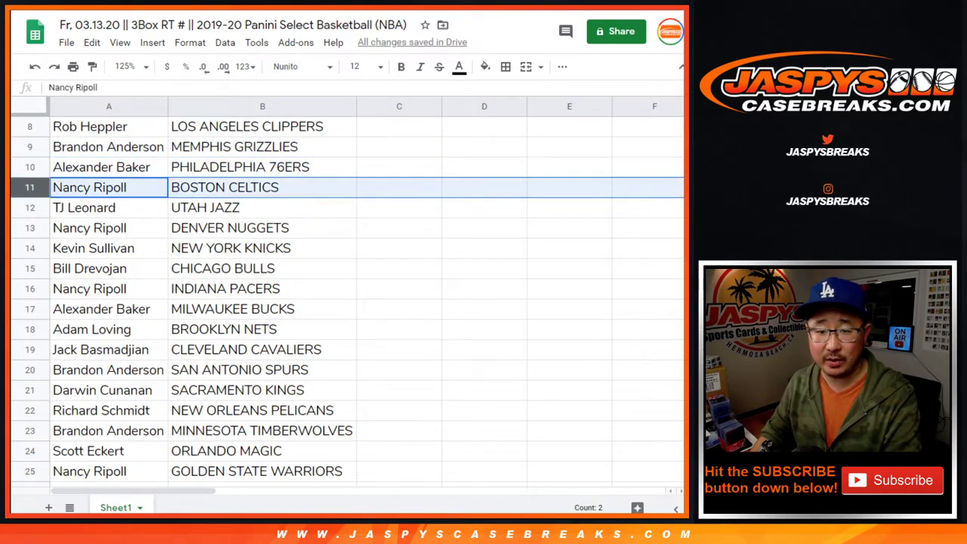
left_click(30, 207)
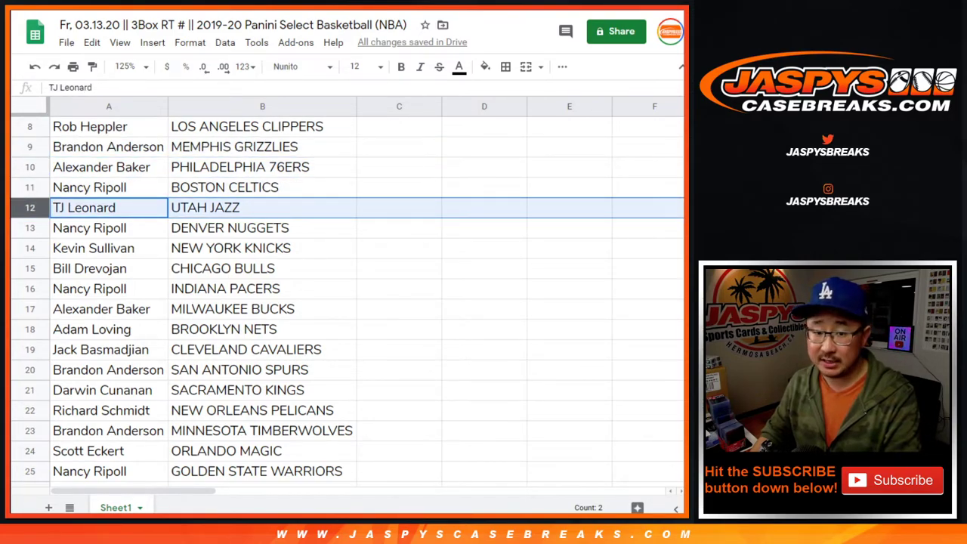
left_click(30, 228)
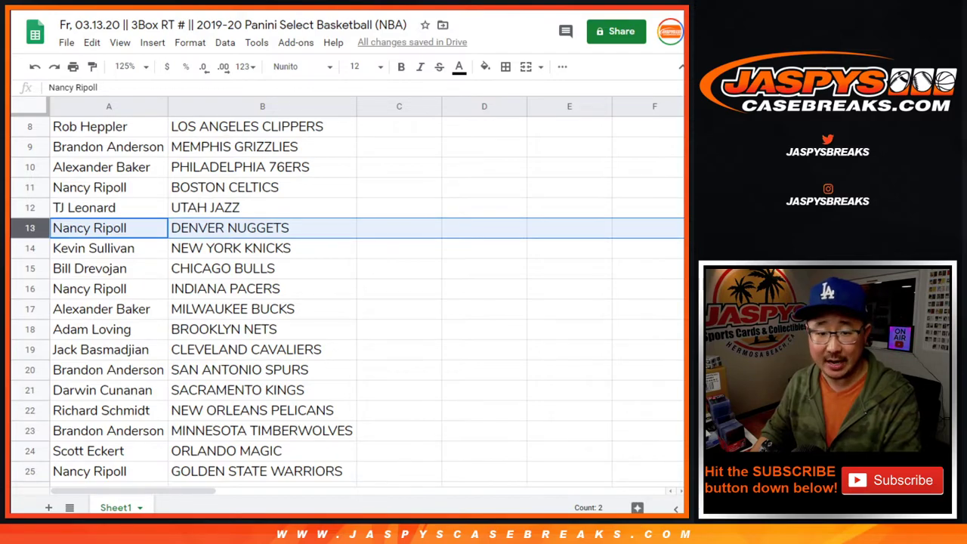
left_click(30, 248)
scroll(30, 248, "down", 2)
left_click(31, 167)
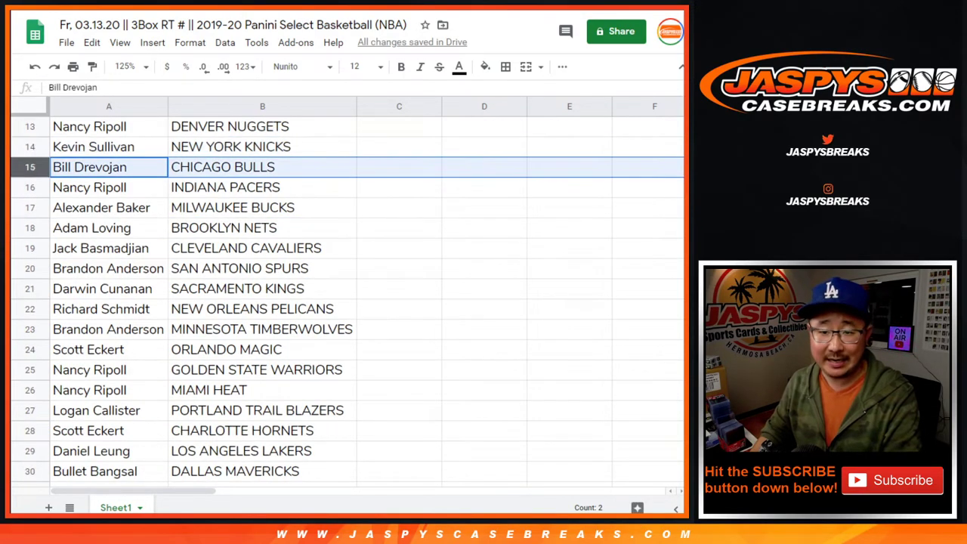
left_click(30, 187)
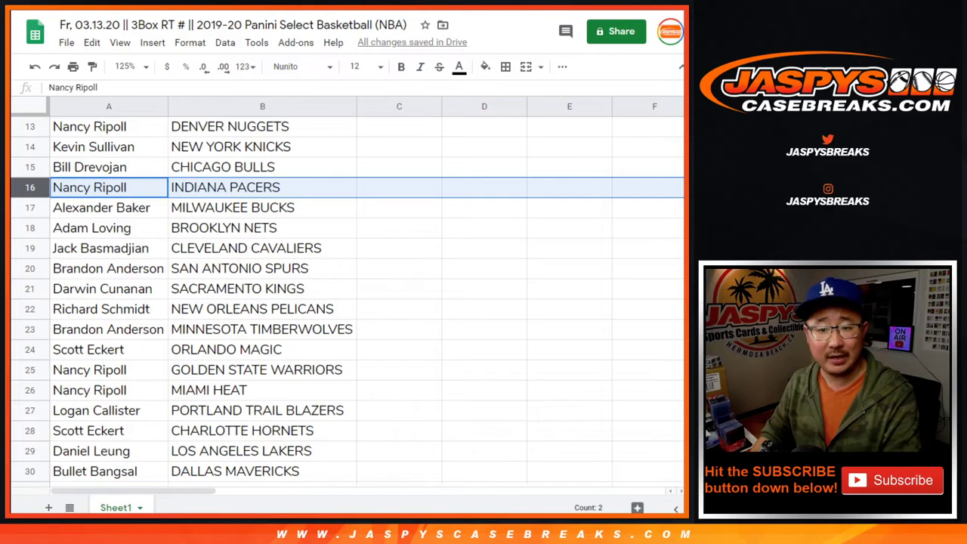
left_click(30, 208)
left_click(30, 227)
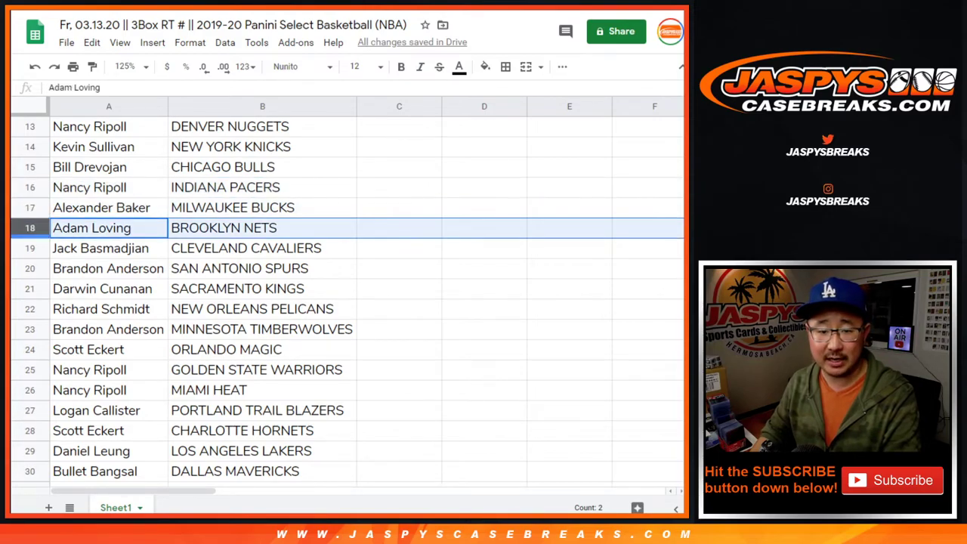
left_click(30, 247)
left_click(30, 268)
scroll(30, 268, "down", 2)
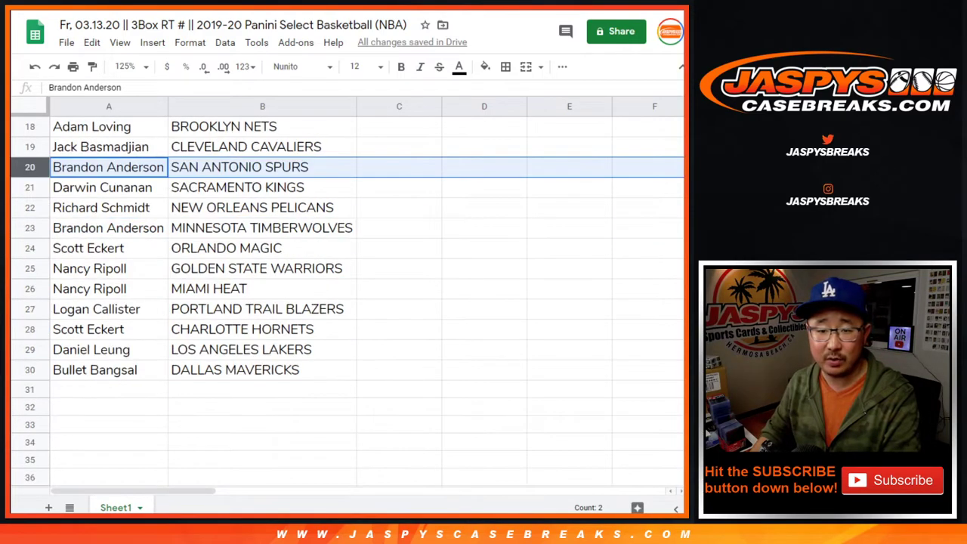
left_click(30, 188)
left_click(30, 208)
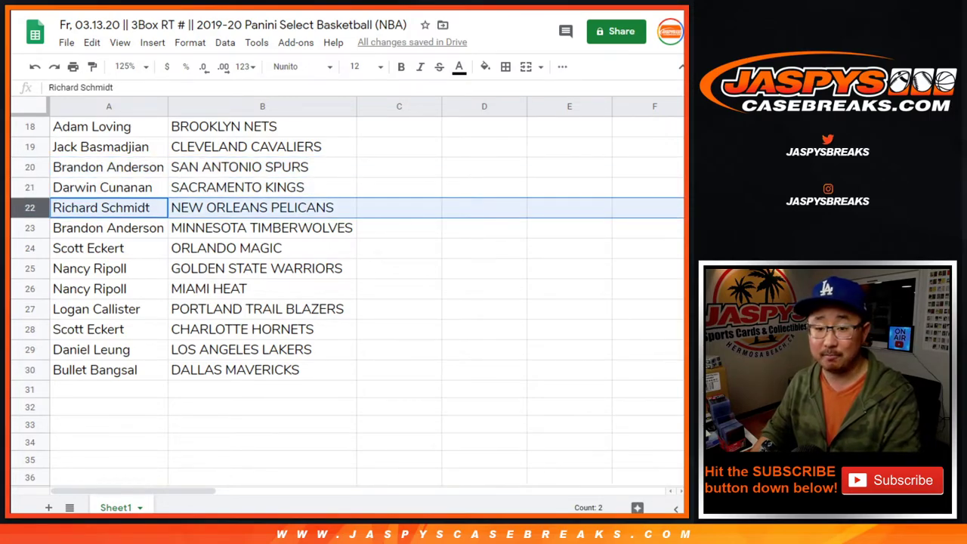
left_click(30, 228)
left_click(30, 249)
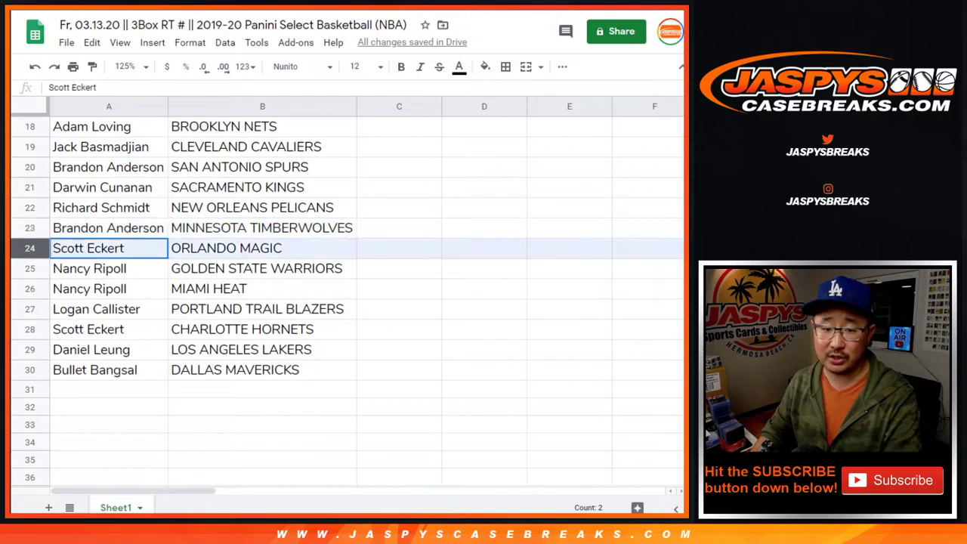
left_click(31, 268)
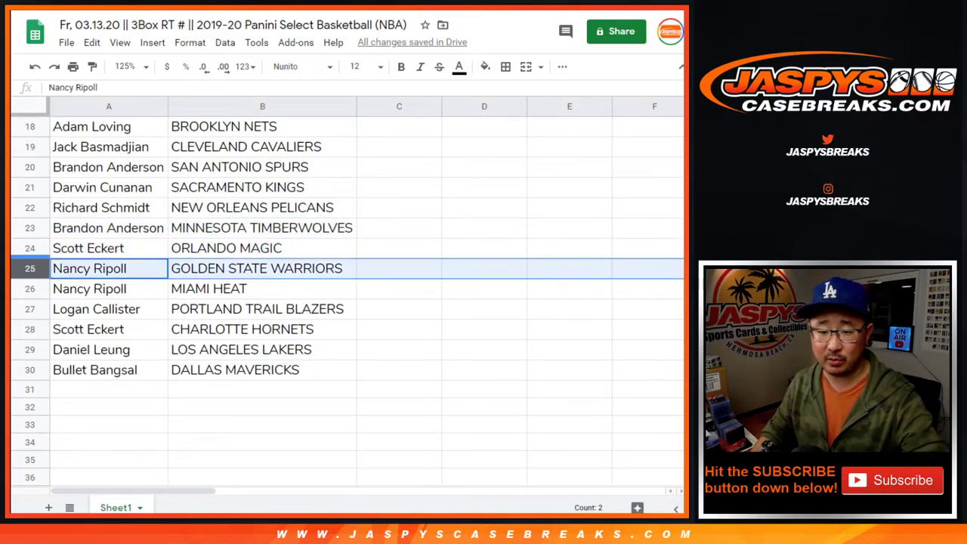
left_click(30, 289)
left_click(31, 309)
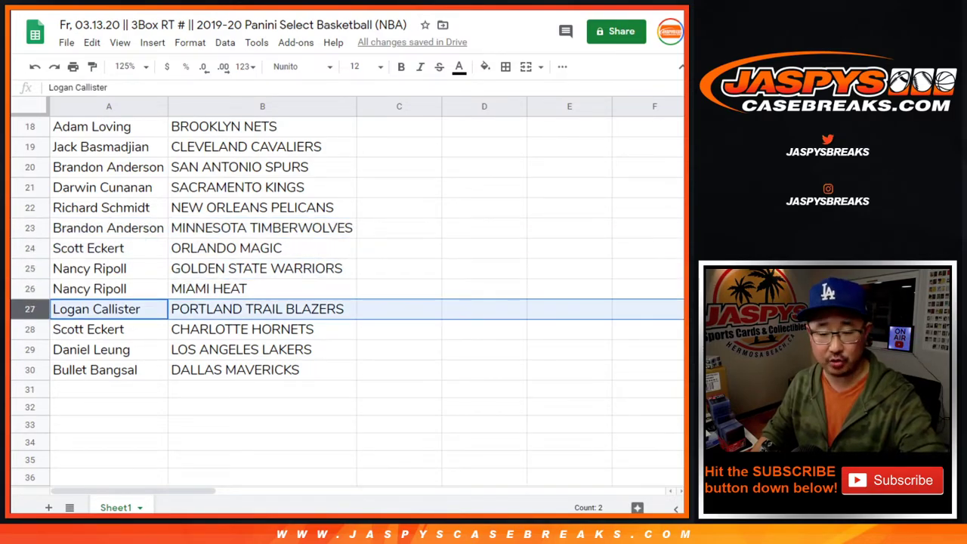
left_click(30, 329)
left_click(30, 350)
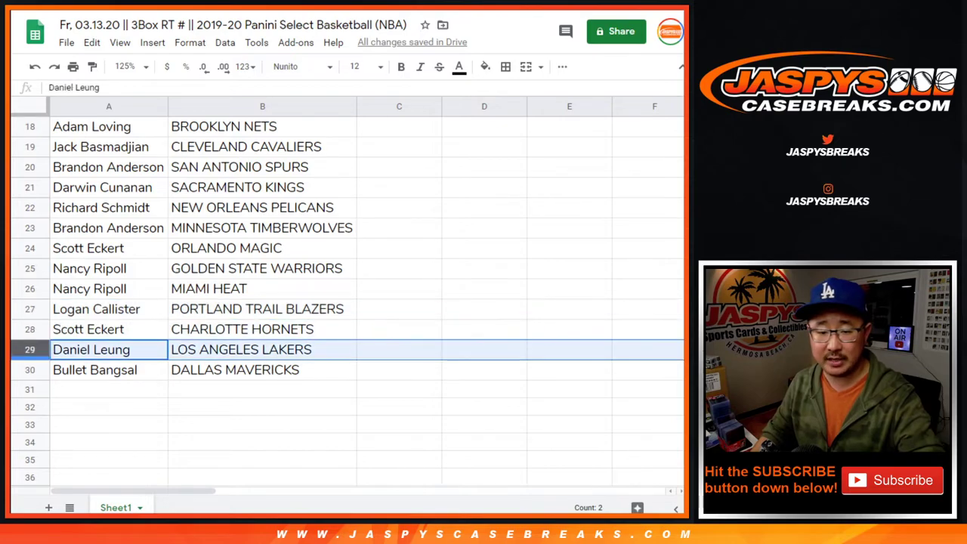
left_click(30, 370)
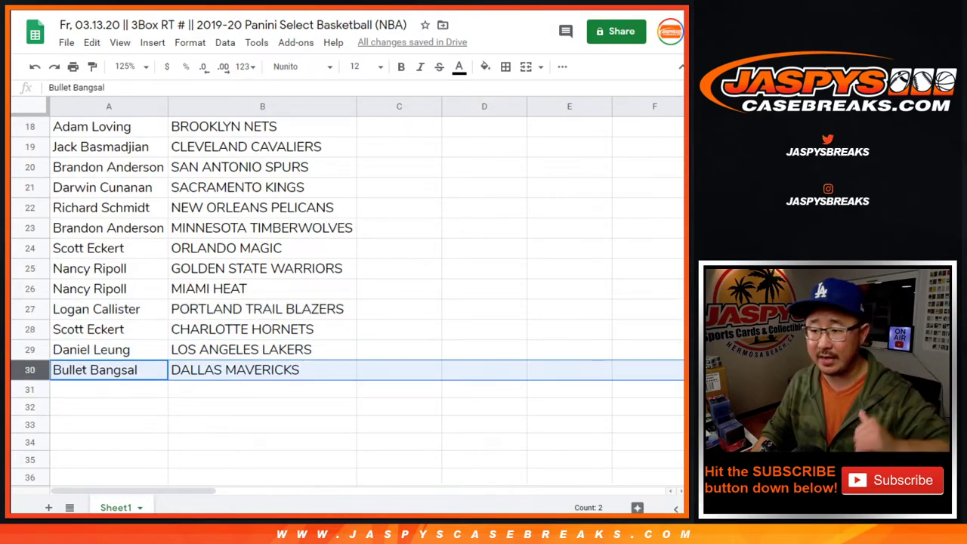
Set the sheet zoom to 75% and sort the sheet by the team names in column B from A to Z
scroll(348, 299, "up", 6)
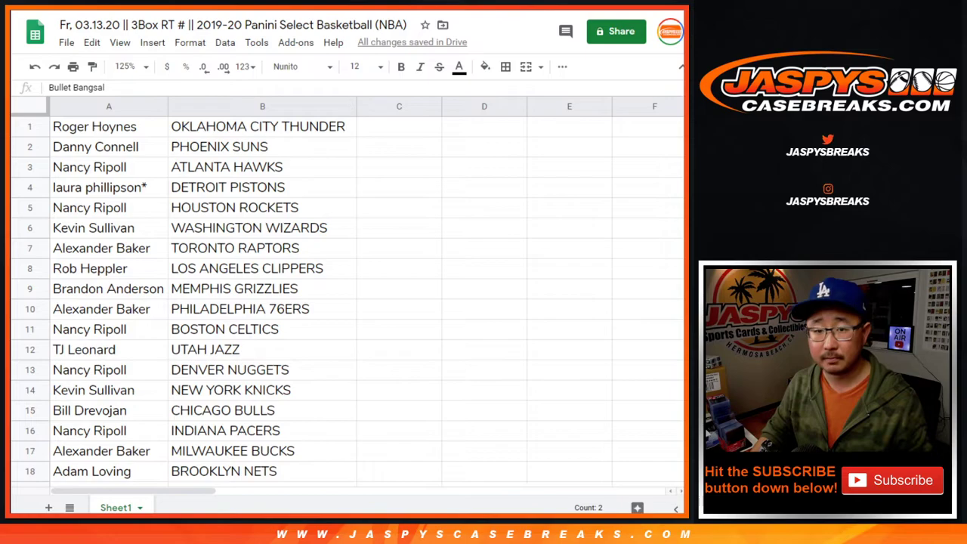
left_click(145, 67)
type("75")
key("Return")
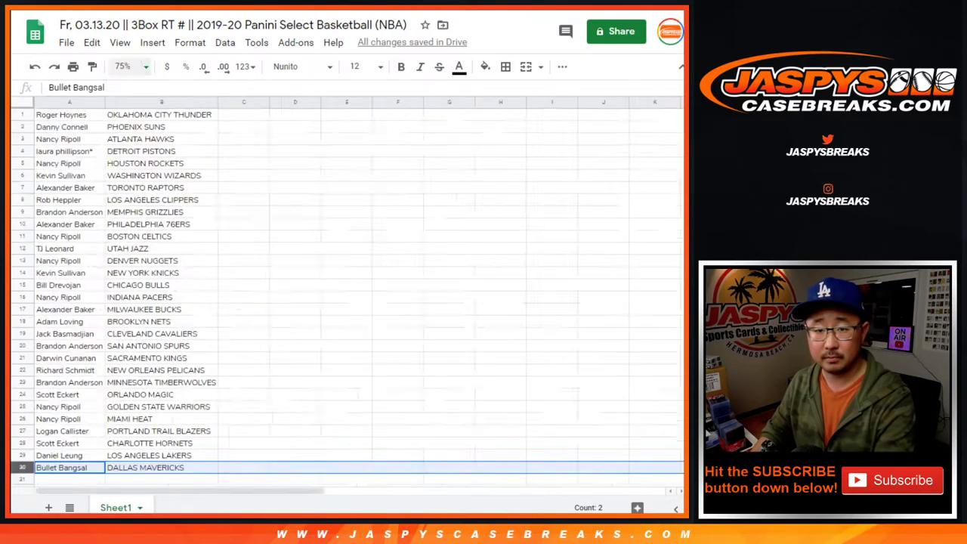
left_click(161, 102)
left_click(226, 43)
left_click(293, 67)
Add all borders to the name and team table in columns A and B and center its text horizontally
left_click(76, 127)
key("ctrl+a")
left_click(505, 66)
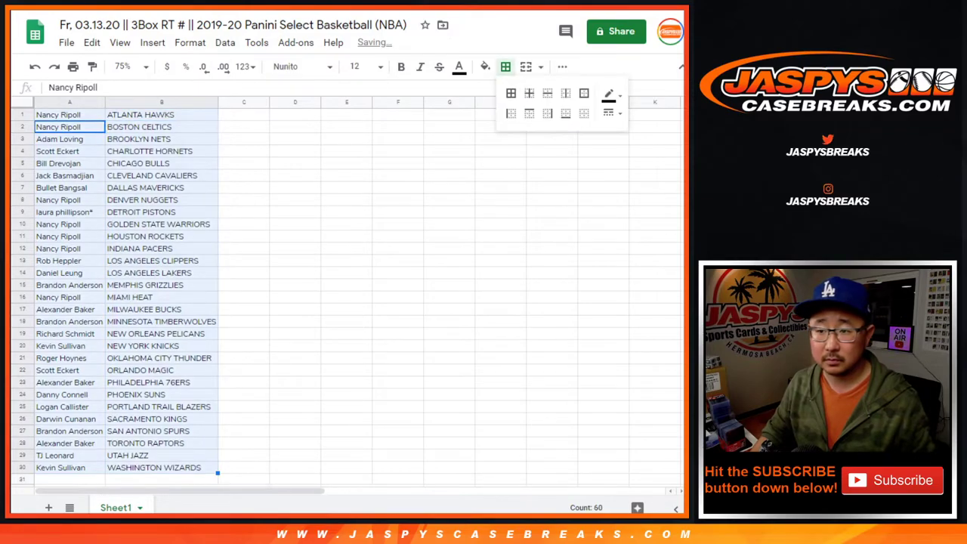
left_click(512, 94)
left_click(563, 67)
left_click(360, 92)
left_click(375, 114)
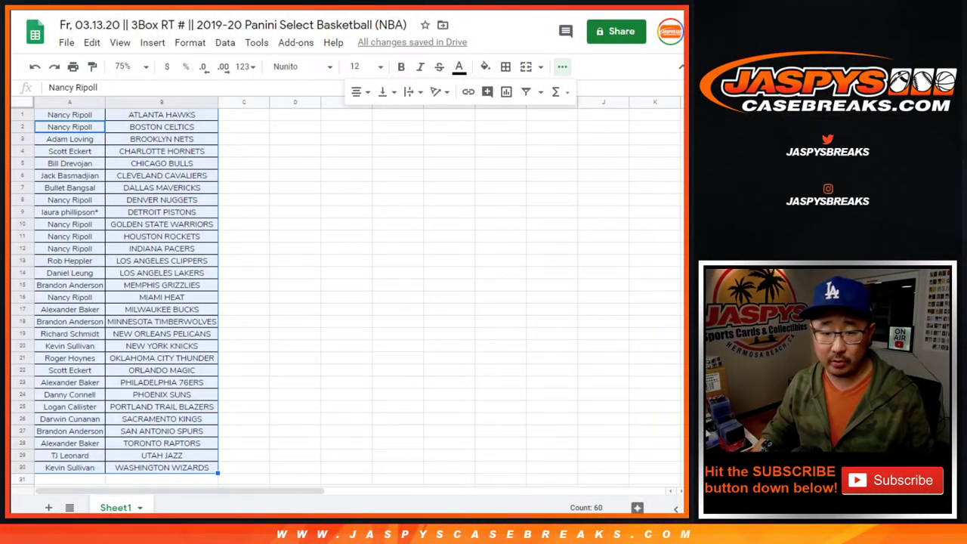
left_click(398, 260)
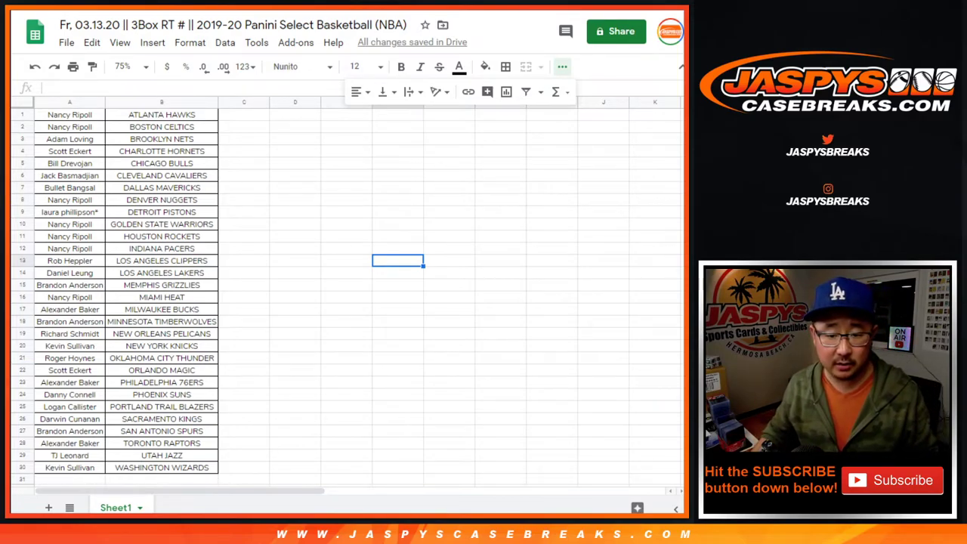
Move the names beside Utah Jazz and Portland Trail Blazers out of column A into C29 and C25
left_click(70, 455)
key("ctrl+c")
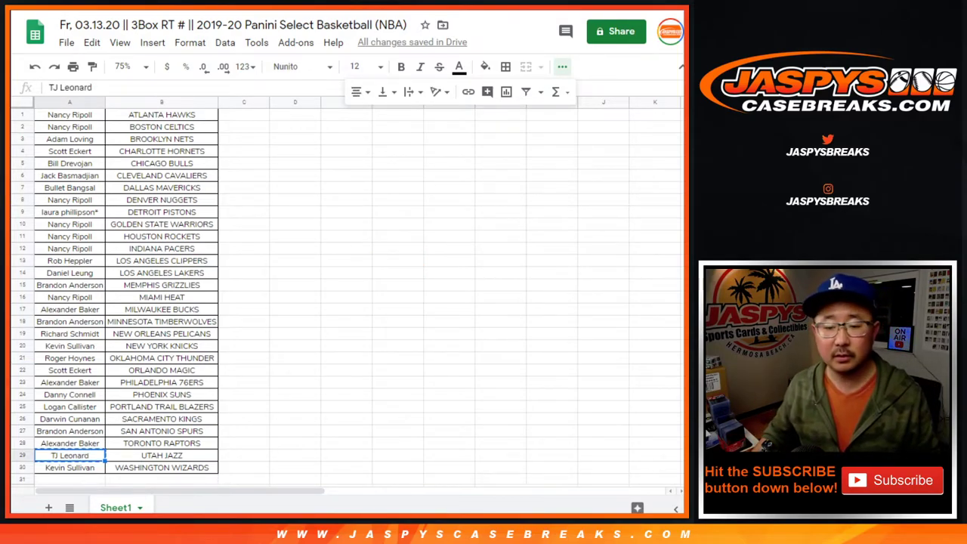
left_click(244, 455)
key("ctrl+c")
left_click(70, 456)
key("ctrl+x")
left_click(244, 456)
key("ctrl+v")
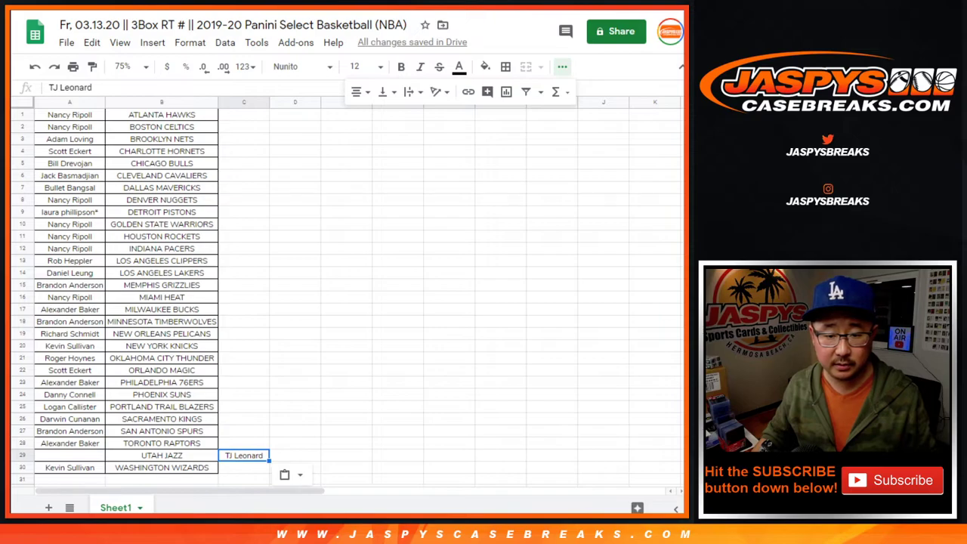
left_click(69, 406)
key("ctrl+x")
left_click(244, 407)
key("ctrl+v")
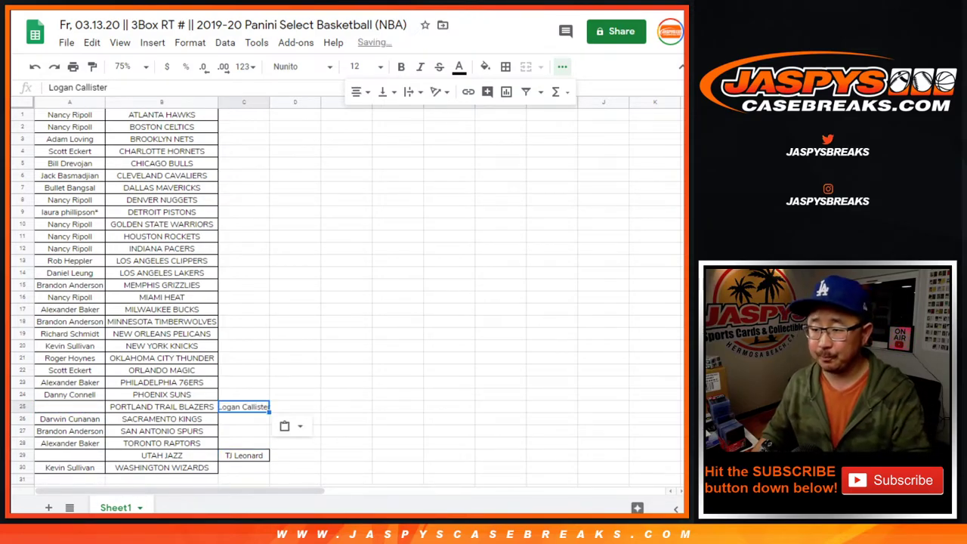
Move the name in C29 to A25 and append "-T" to PORTLAND TRAIL BLAZERS in B25
left_click(244, 456)
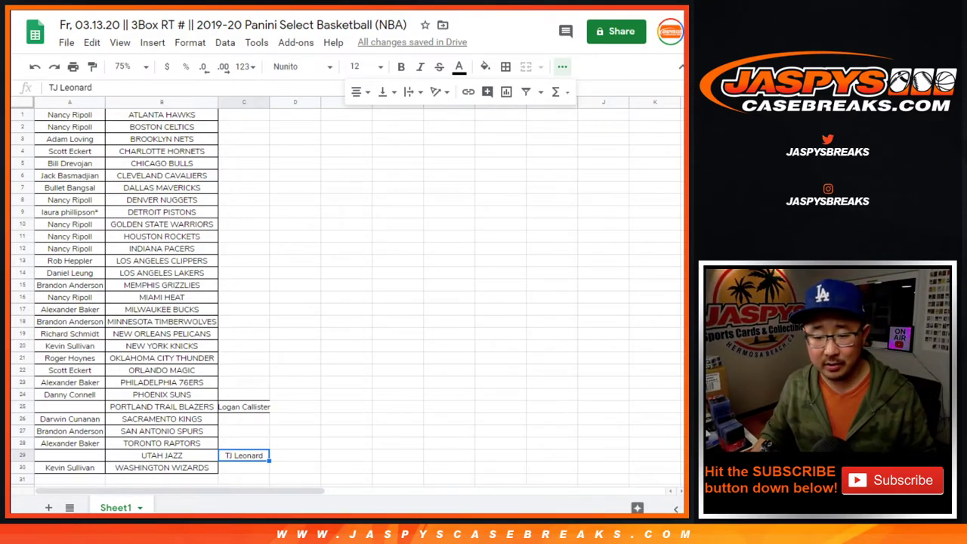
key("ctrl+c")
left_click(70, 407)
key("ctrl+v")
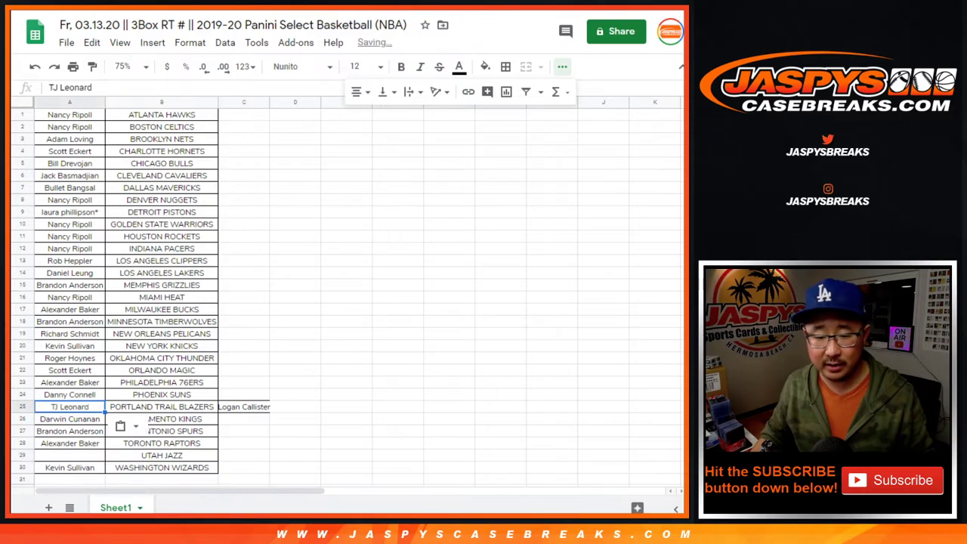
left_click(161, 407)
key("F2")
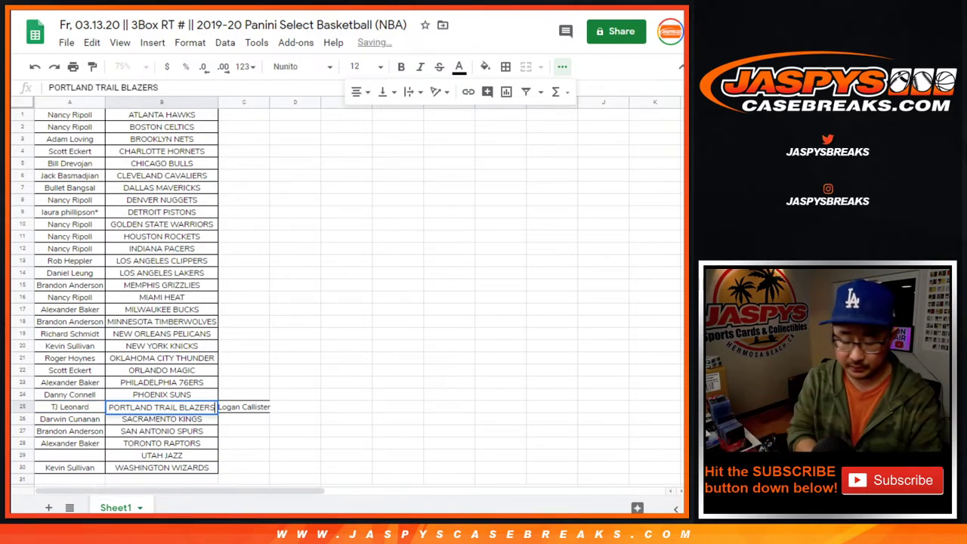
type("-T")
key("Return")
Move the name in C25 to A29 and append "-T" to UTAH JAZZ in B29
key("Up")
key("Tab")
key("ctrl+x")
key("Down")
key("Down")
key("Down")
key("Down")
key("Left")
key("Left")
key("ctrl+v")
key("Right")
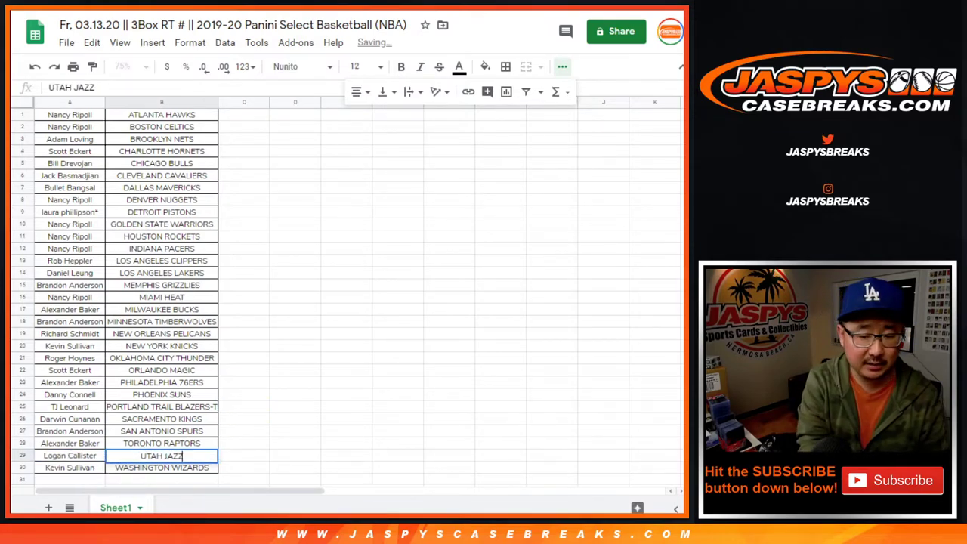
key("Return")
type("-T")
key("Return")
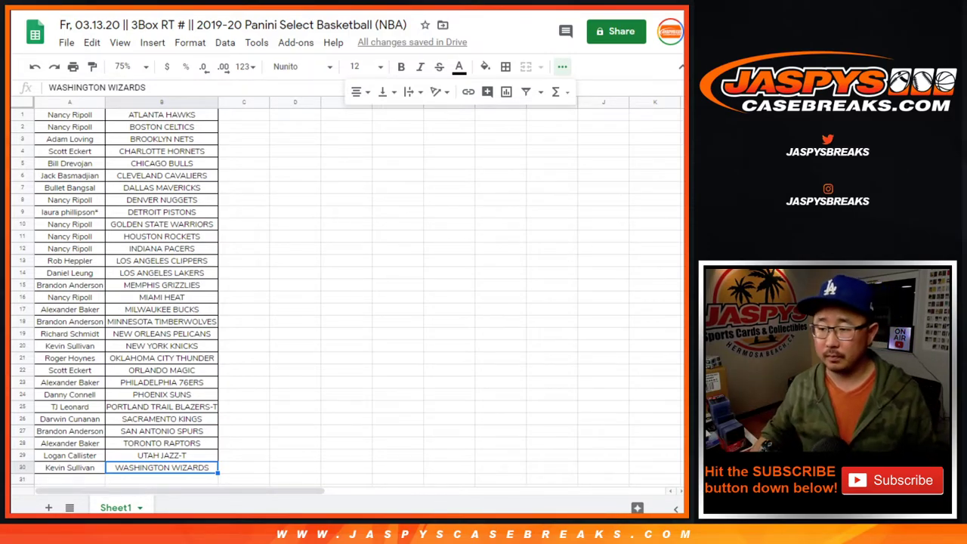
Print the current sheet with the workbook title included in the headers and footers
left_click(296, 225)
left_click(72, 67)
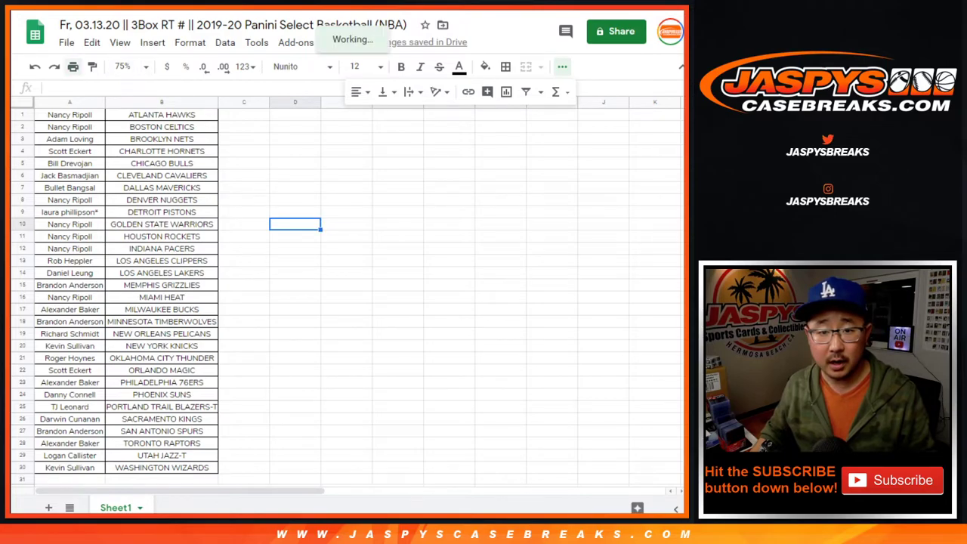
left_click(538, 363)
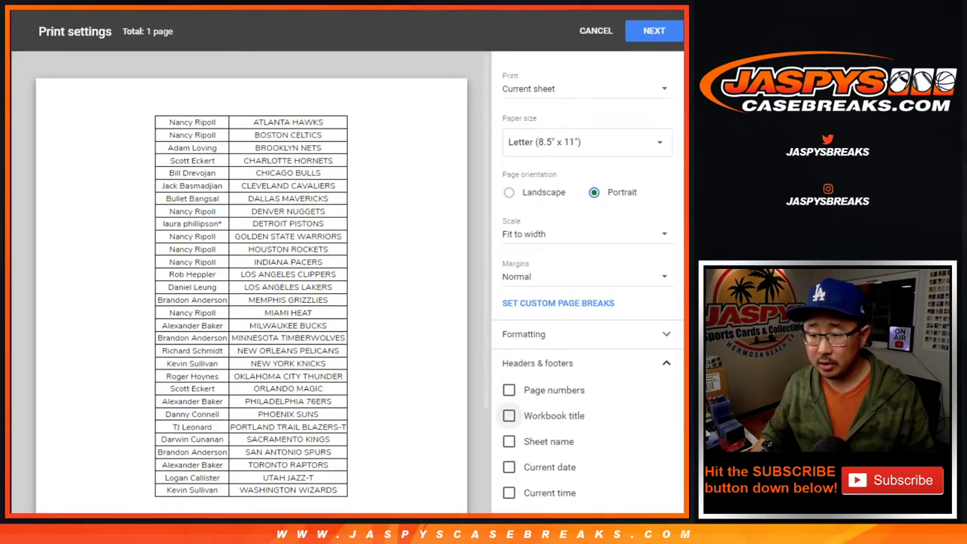
left_click(509, 416)
left_click(655, 31)
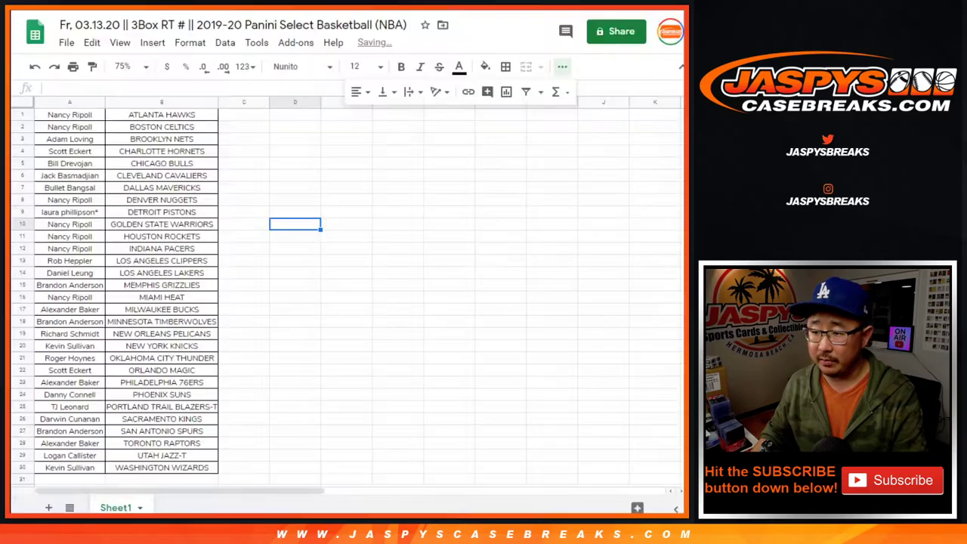
key("Return")
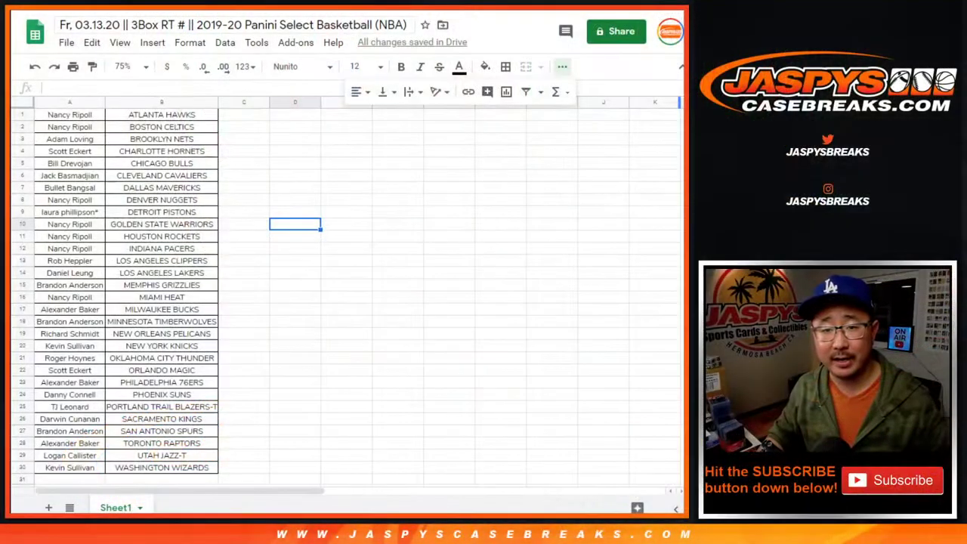
Add the break number 18 to the spreadsheet title so that it reads "3Box RT #18"
left_click(186, 25)
type("18")
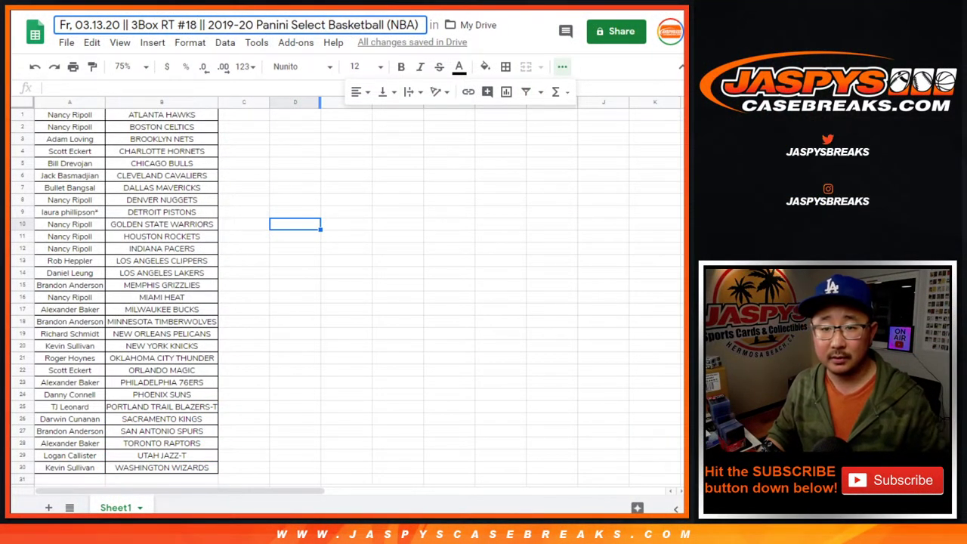
key("Return")
Print the retitled sheet again with the same print settings
left_click(72, 67)
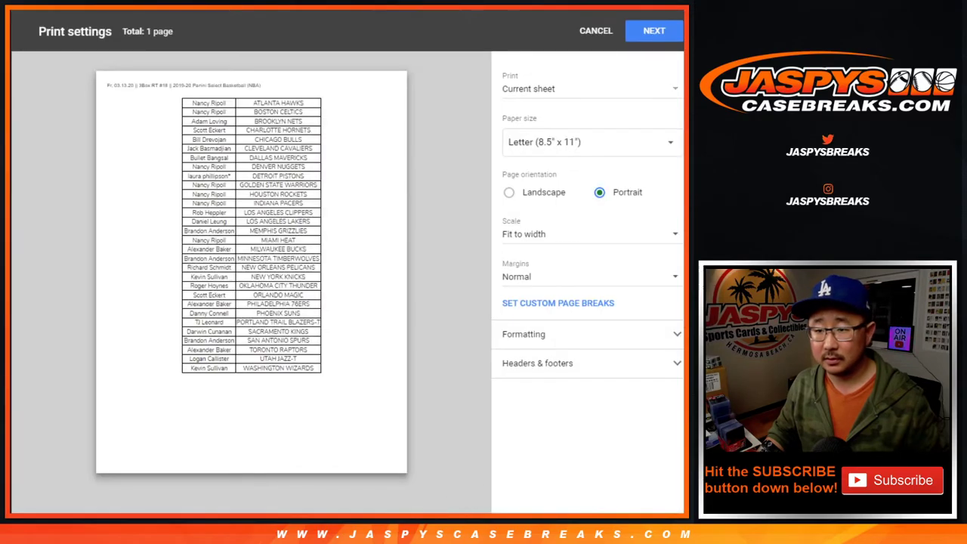
left_click(654, 30)
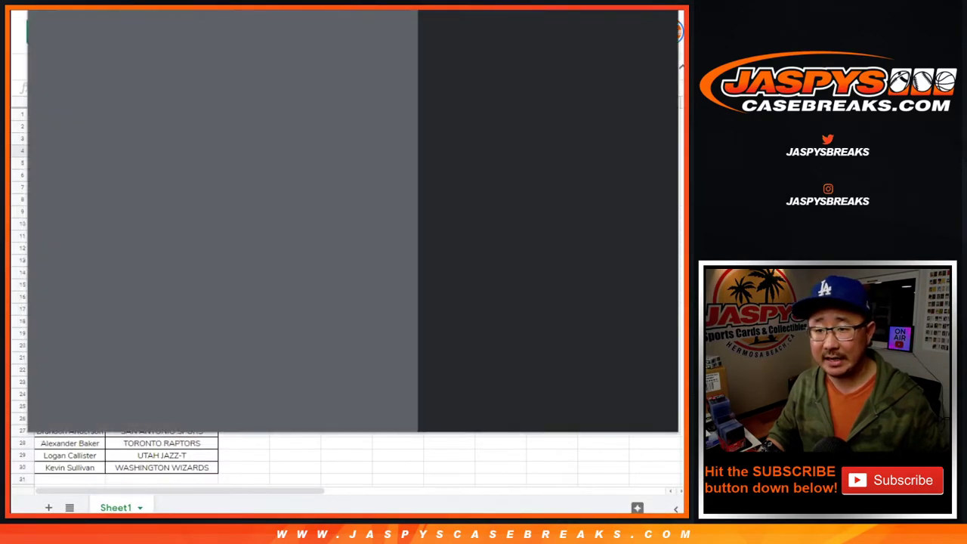
key("Return")
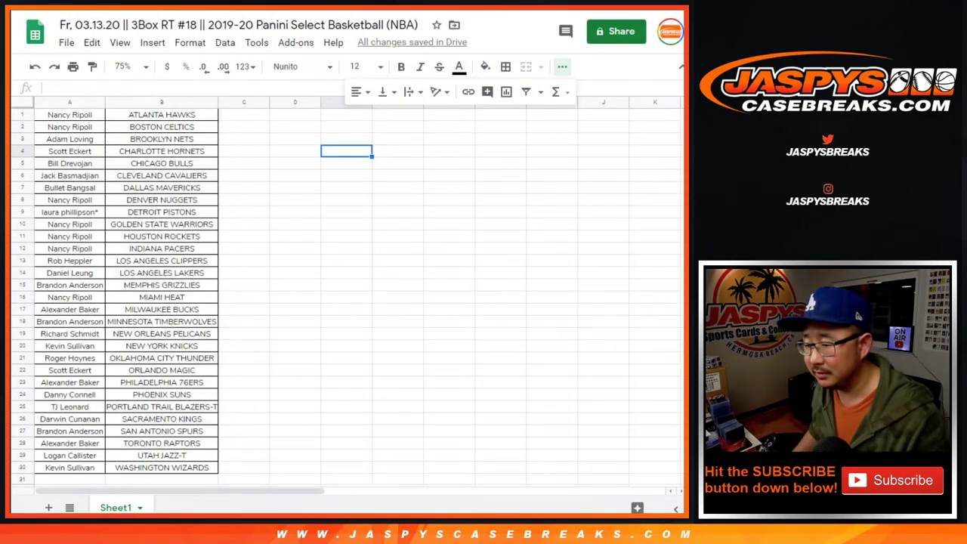